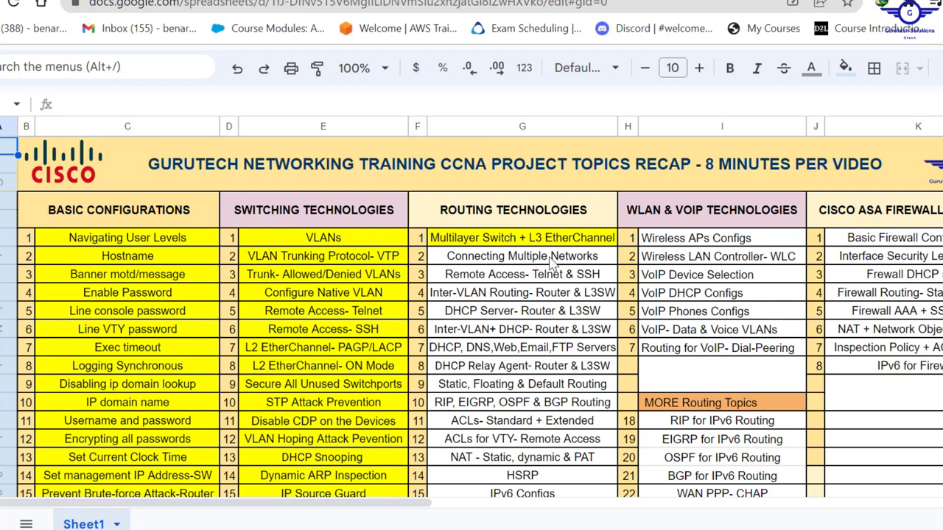
- Select the Connecting Multiple Networks topic under Routing Technologies
left_click(520, 263)
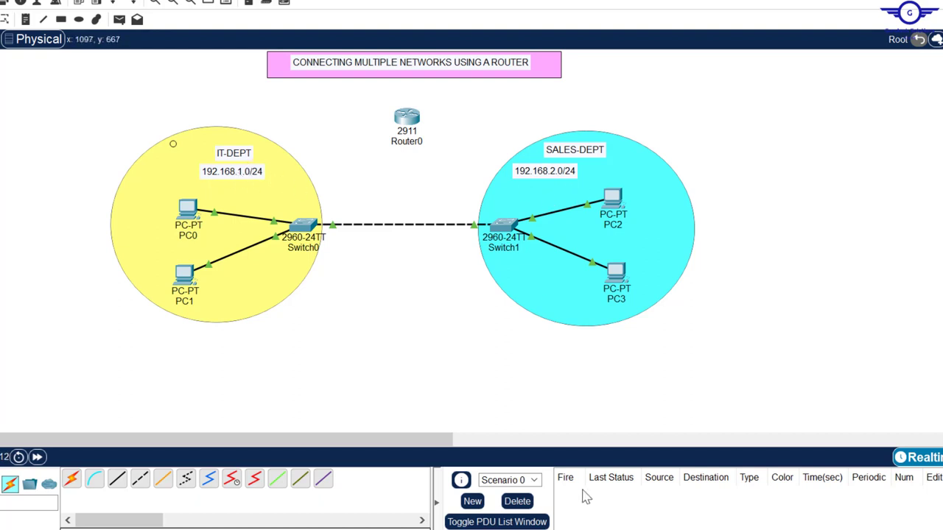
- Bring config-guide.txt forward, move it below the topology, and highlight step 2
key("alt+Tab")
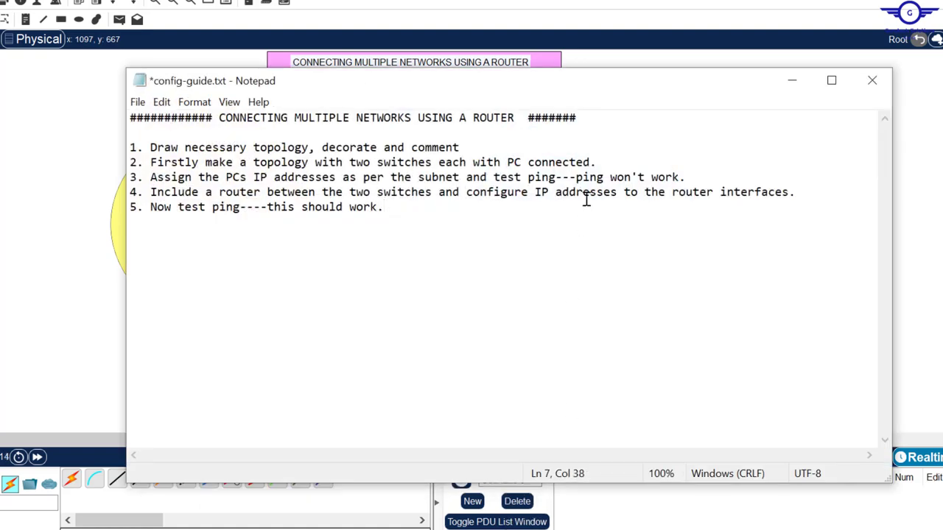
left_click_drag(619, 96, 641, 331)
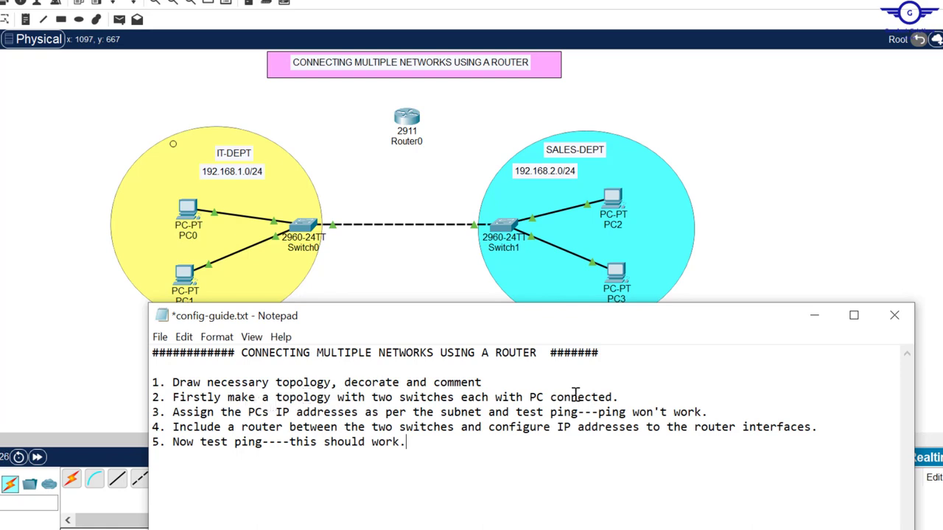
left_click_drag(634, 398, 507, 383)
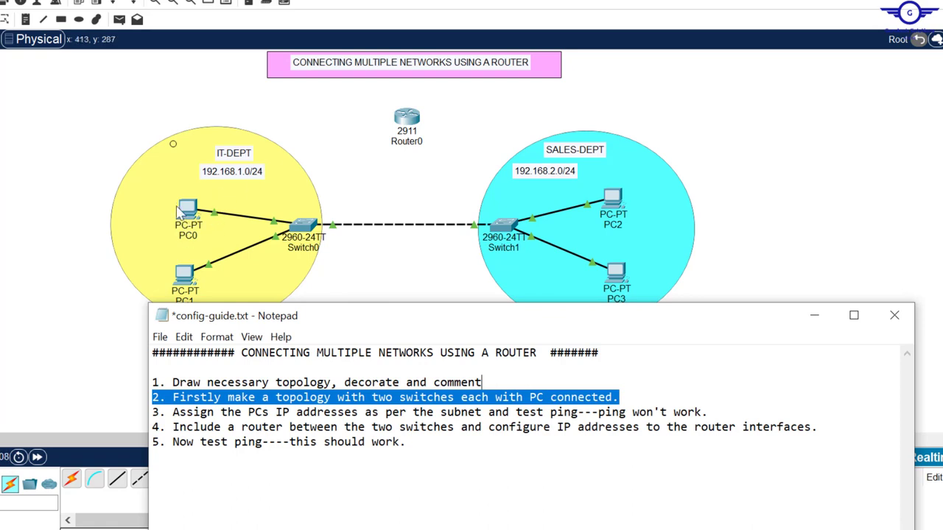
- Select the network address in the IT-DEPT subnet label for reference
left_click(245, 188)
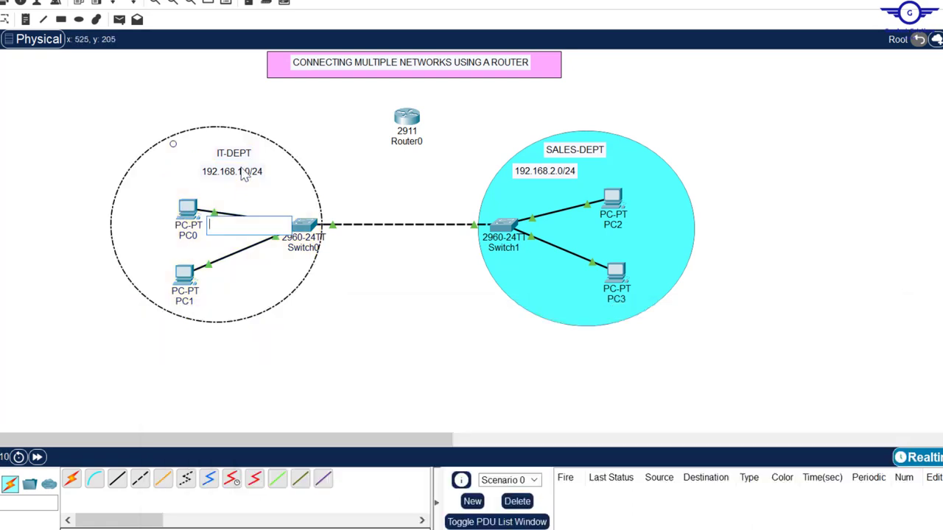
double_click(247, 171)
left_click_drag(248, 170, 179, 169)
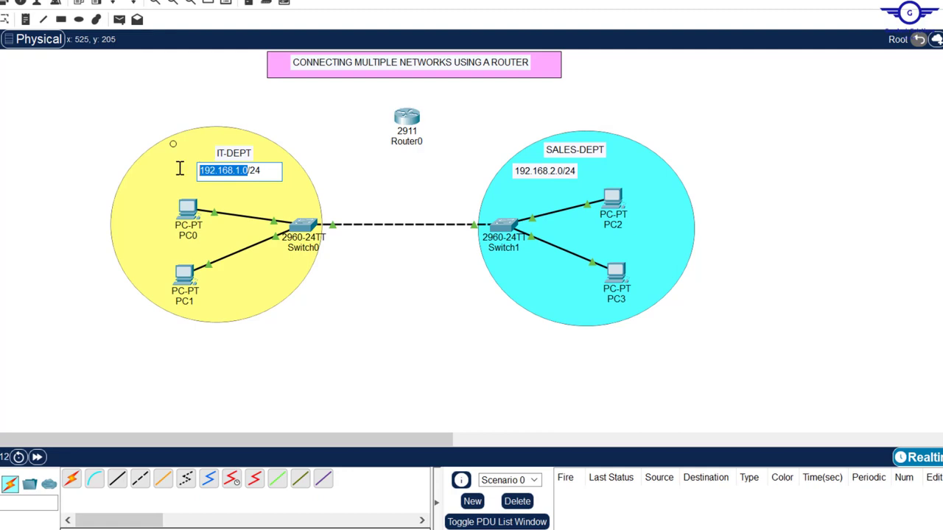
left_click(372, 185)
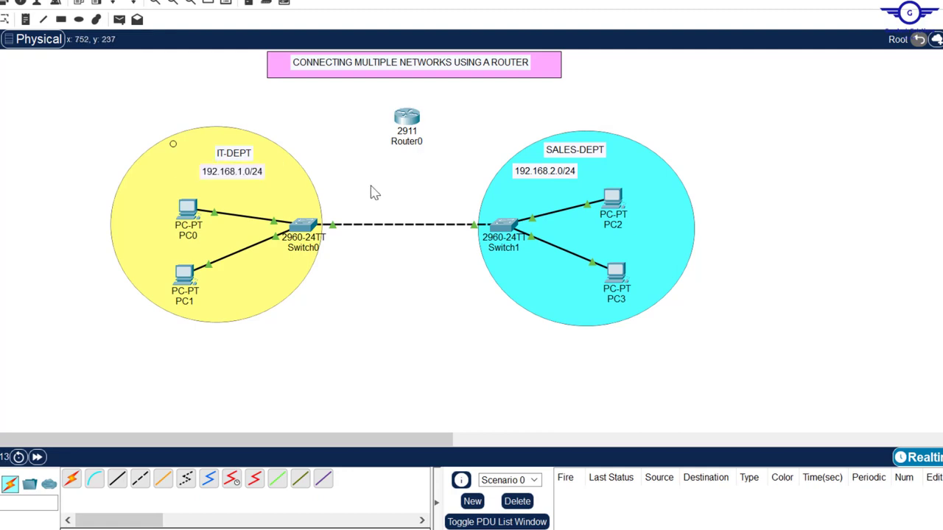
- Give PC0 static address 192.168.1.5 with subnet mask 255.255.255.0
left_click(190, 212)
left_click(405, 77)
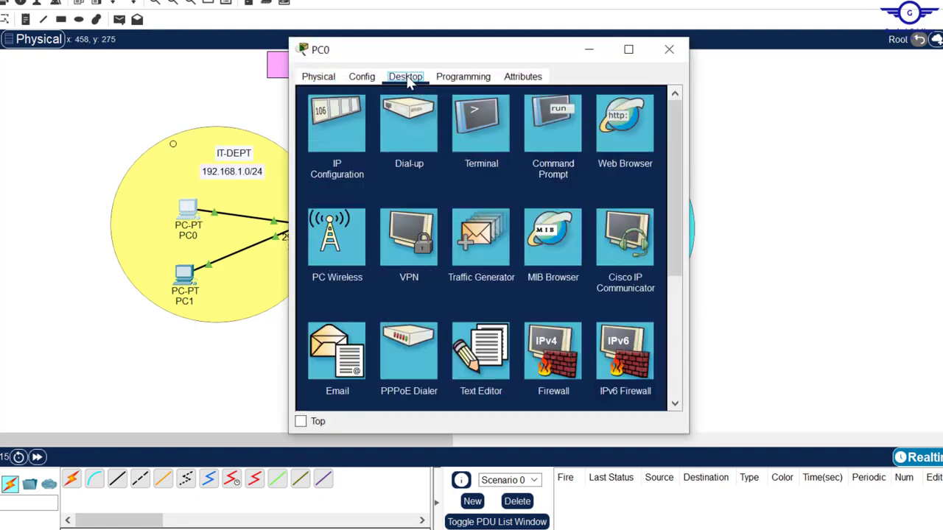
left_click(331, 129)
left_click(471, 167)
type("192.168.1.0")
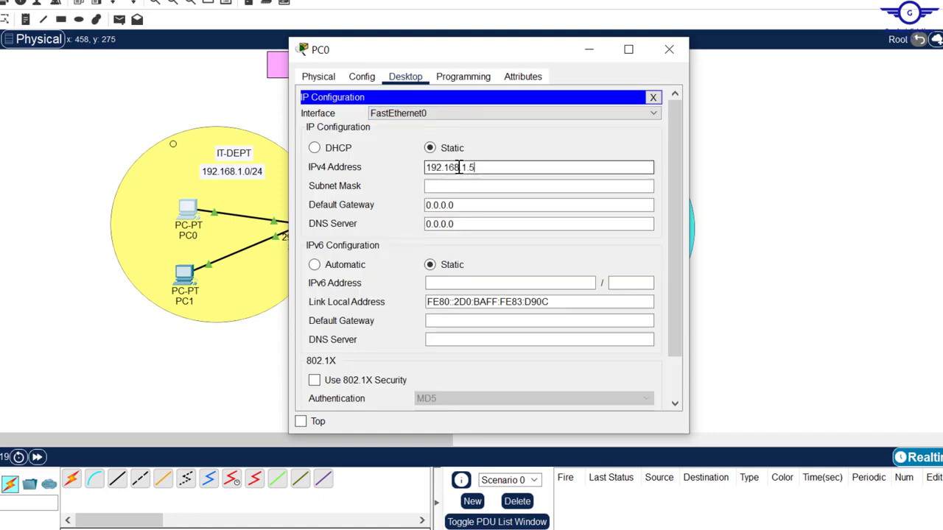
left_click(454, 189)
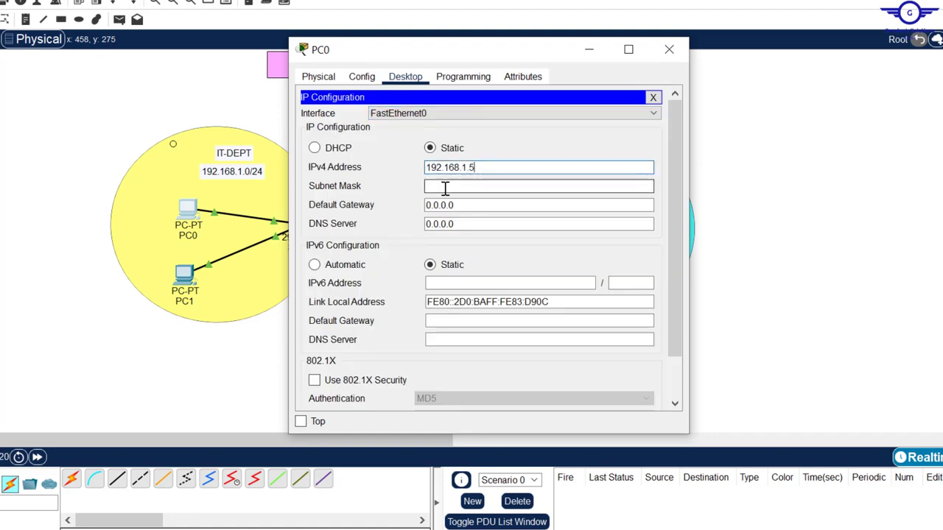
left_click(672, 52)
- Give PC1 static address 192.168.1.6 with subnet mask 255.255.255.0
left_click(186, 289)
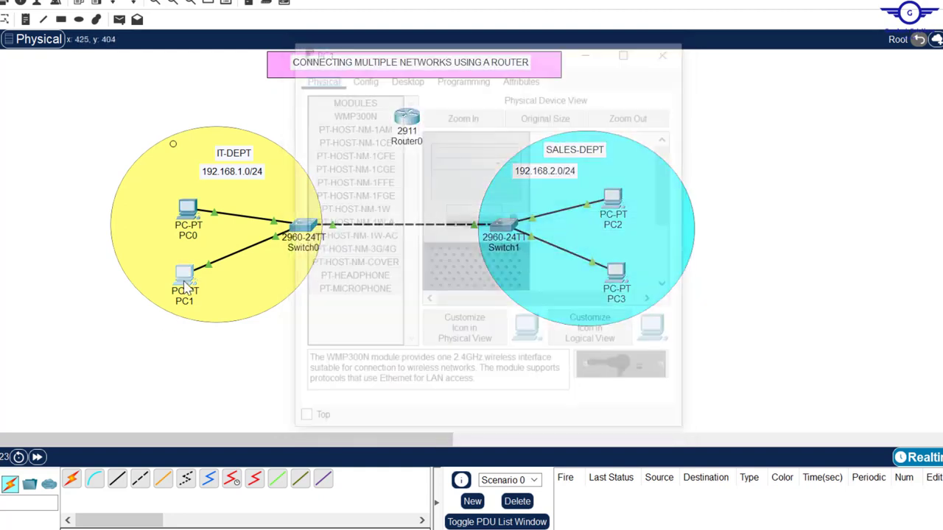
left_click(405, 78)
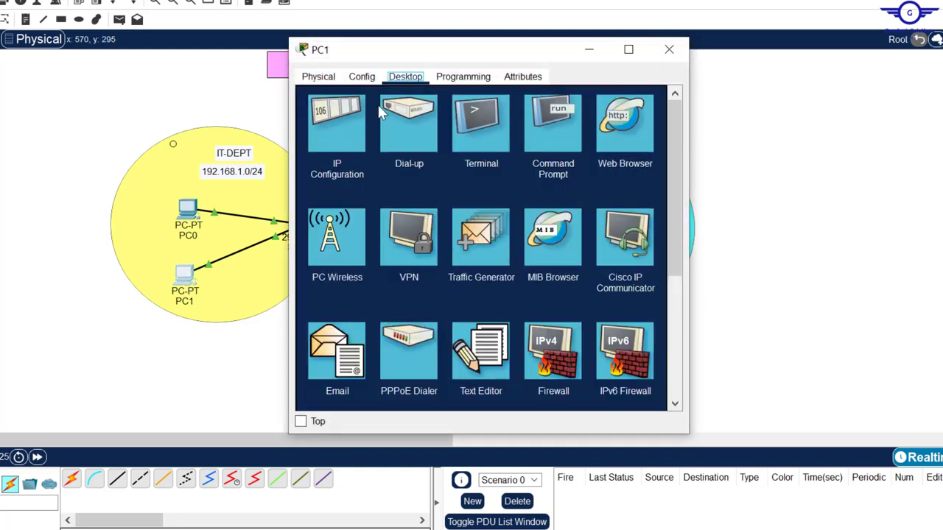
left_click(338, 126)
left_click(459, 170)
type("192.168.1.0")
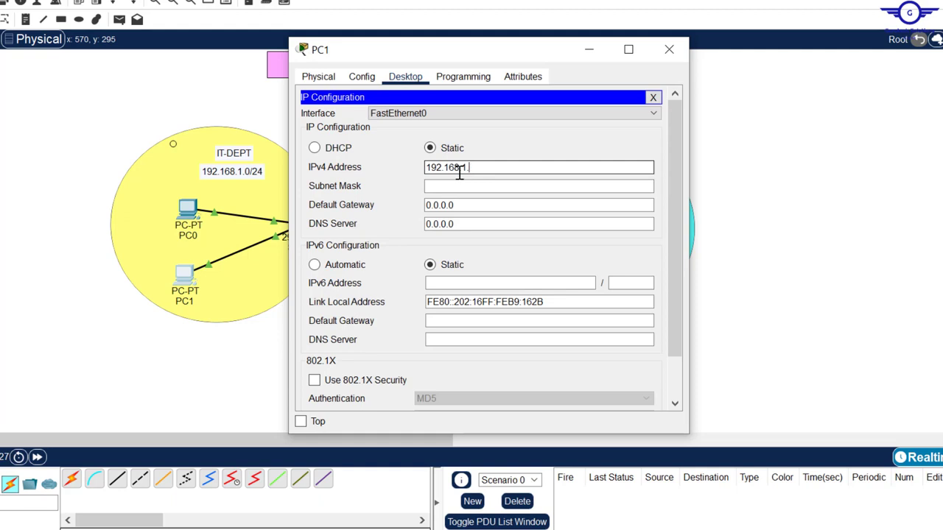
left_click(453, 184)
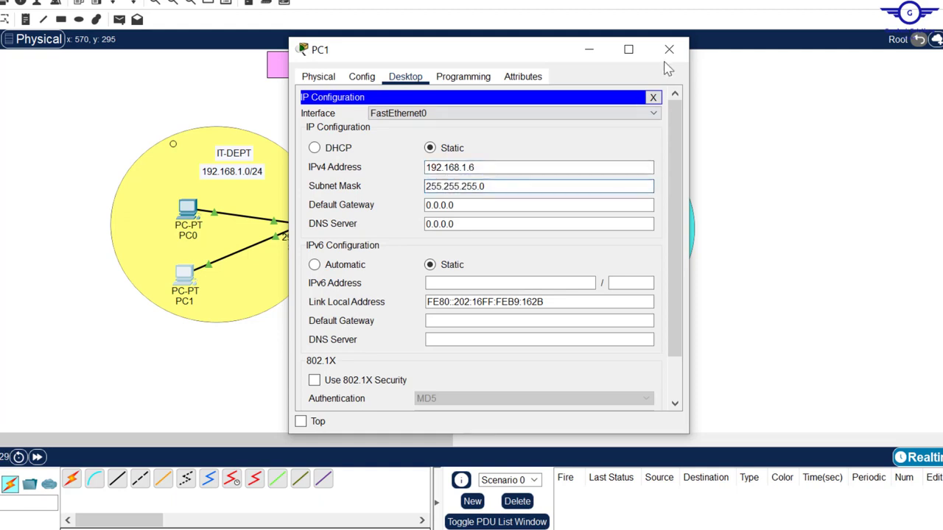
left_click(669, 50)
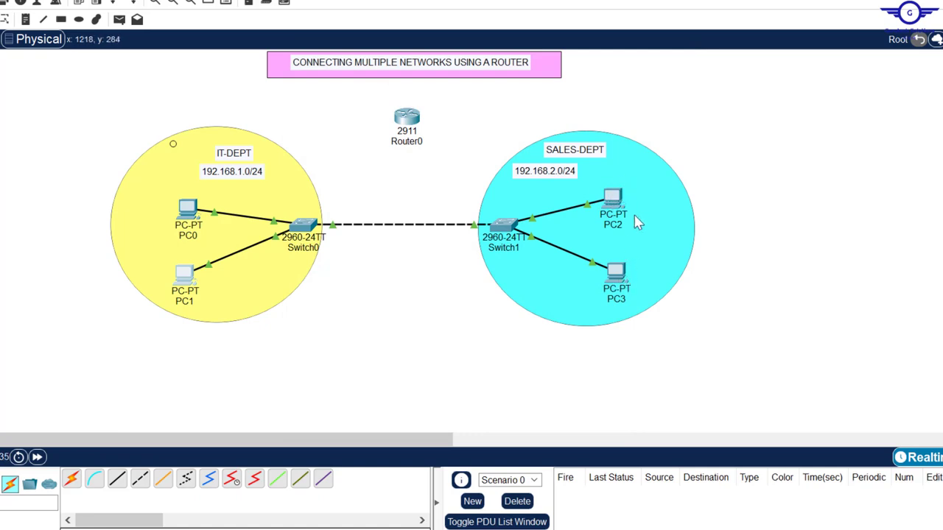
- Give PC2 static address 192.168.2.5 with subnet mask 255.255.255.0
left_click(612, 200)
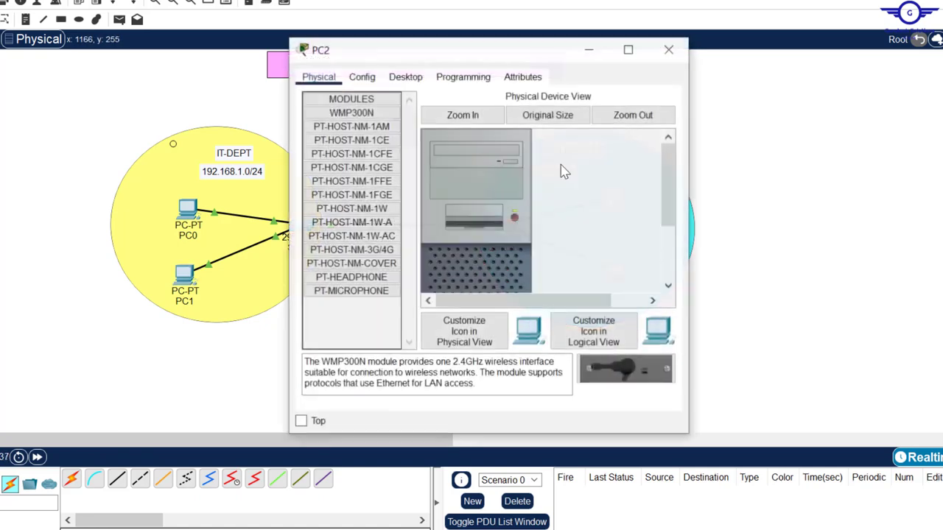
left_click(406, 79)
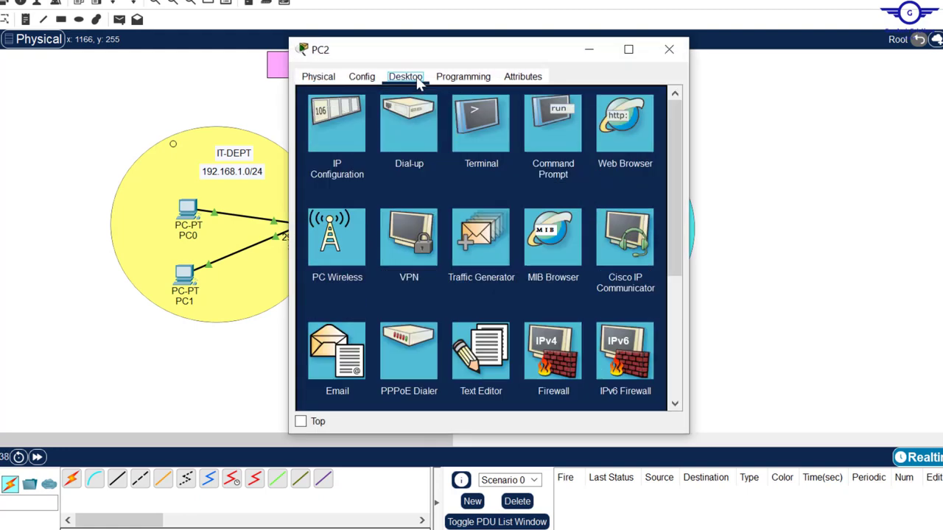
left_click(341, 124)
left_click(458, 168)
type("192.168.1.0")
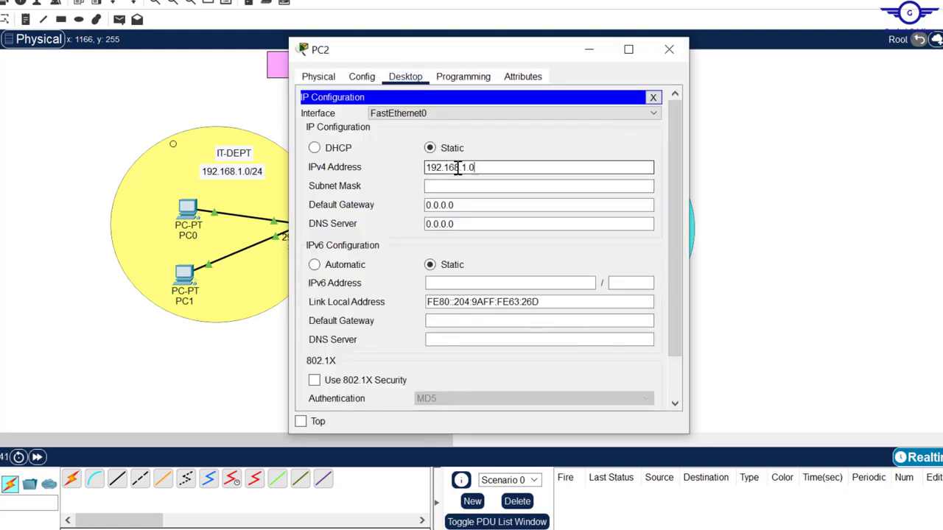
type(".2")
key("ctrl+a")
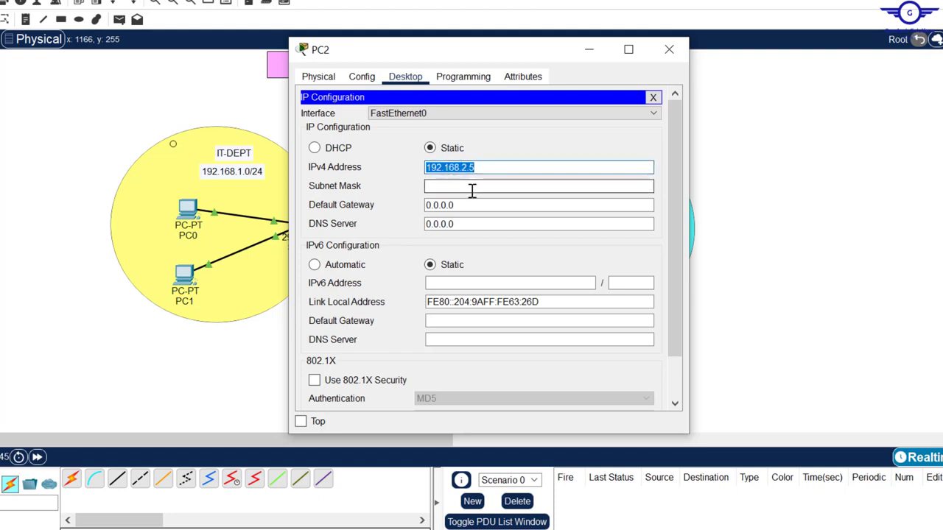
left_click(472, 189)
left_click(669, 49)
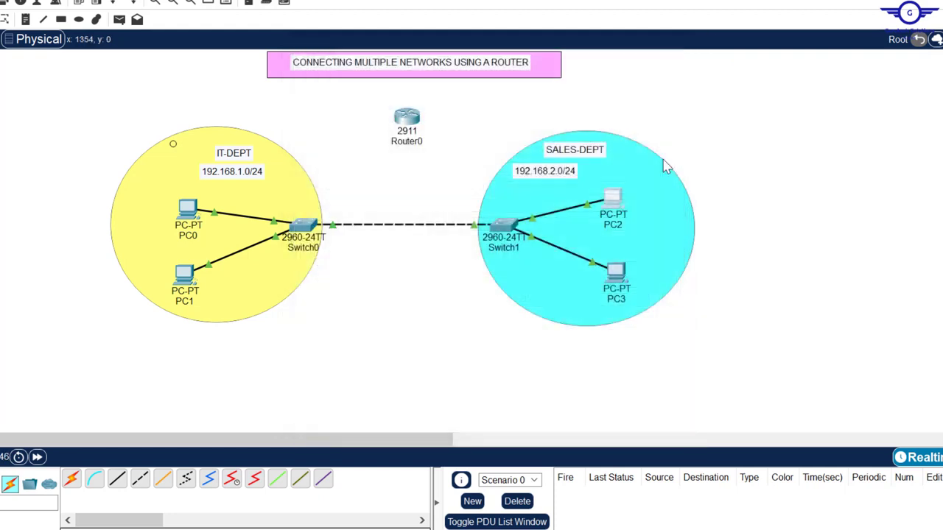
- Give PC3 static address 192.168.2.6 with subnet mask 255.255.255.0
left_click(616, 274)
left_click(406, 76)
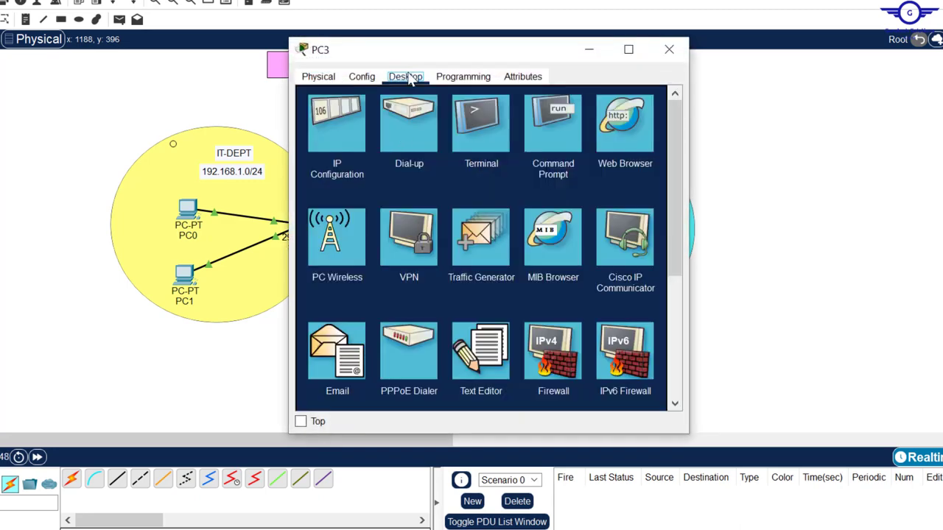
left_click(336, 122)
type("192.168.2.3")
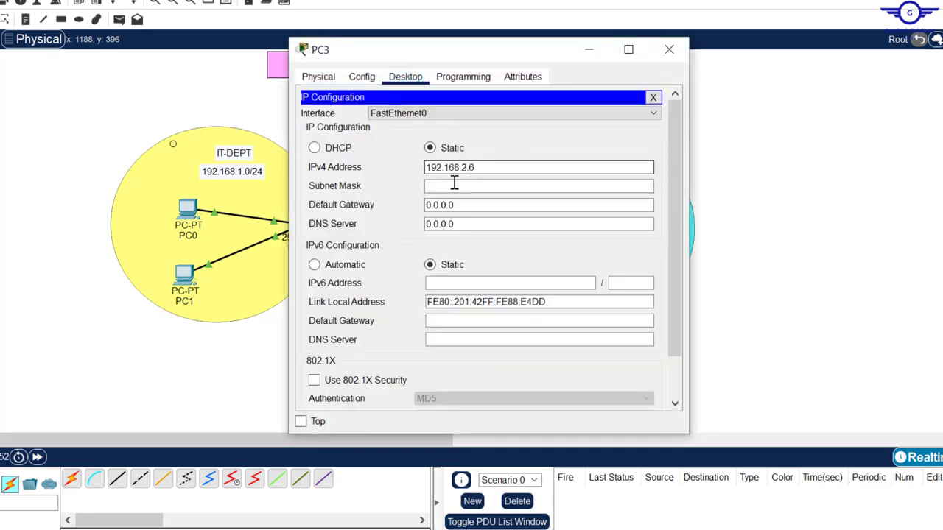
left_click(457, 185)
left_click(667, 51)
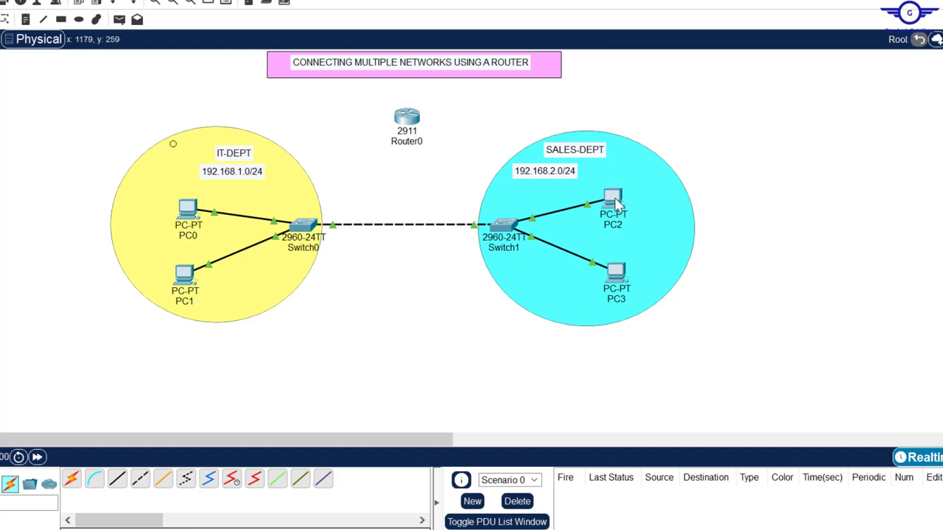
mouse_move(617, 206)
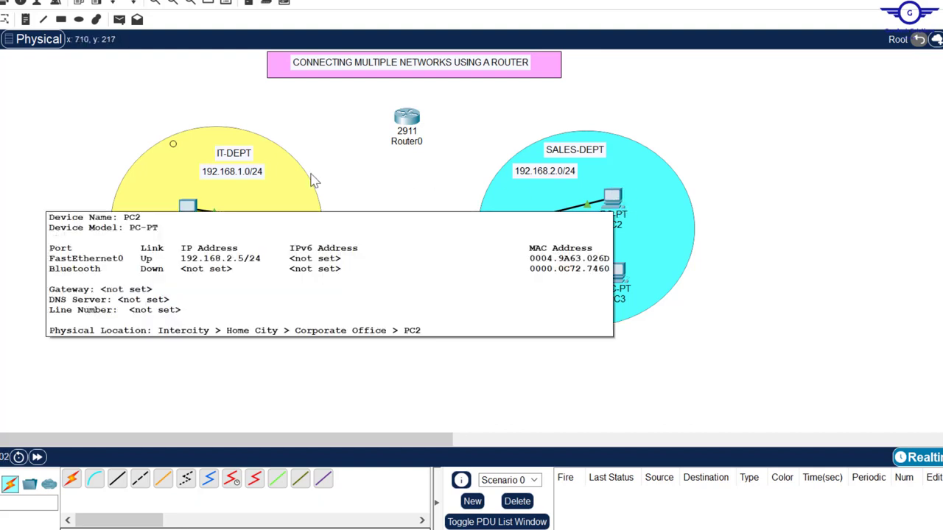
- From PC0's command prompt, ping 192.168.2.5 in the SALES-DEPT LAN
mouse_move(615, 277)
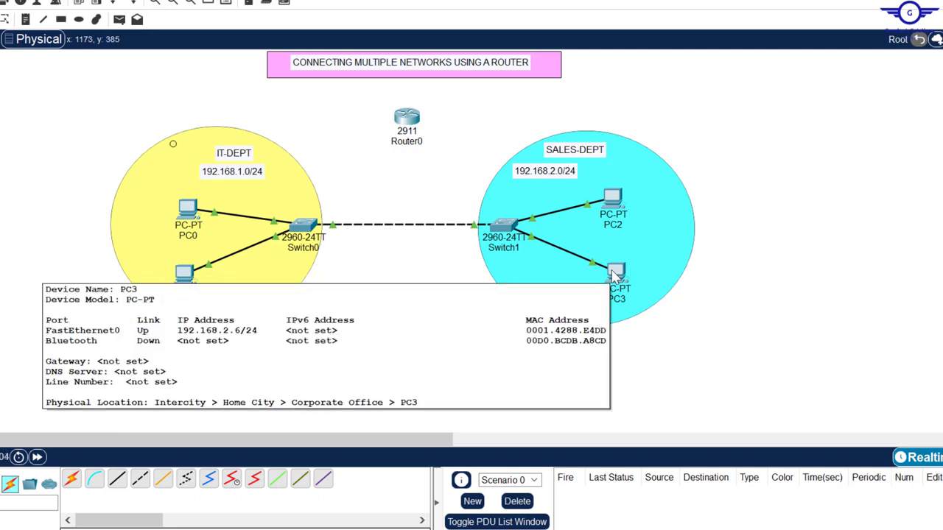
left_click(188, 208)
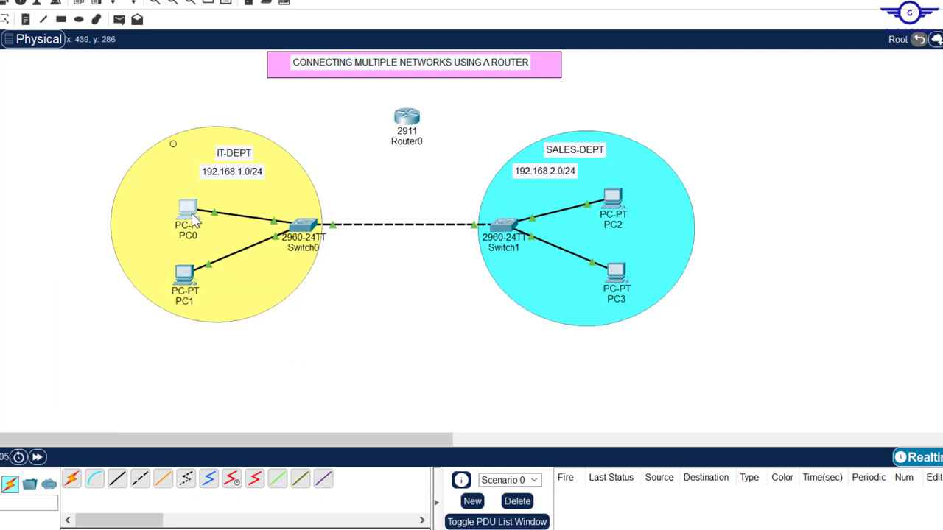
left_click(545, 129)
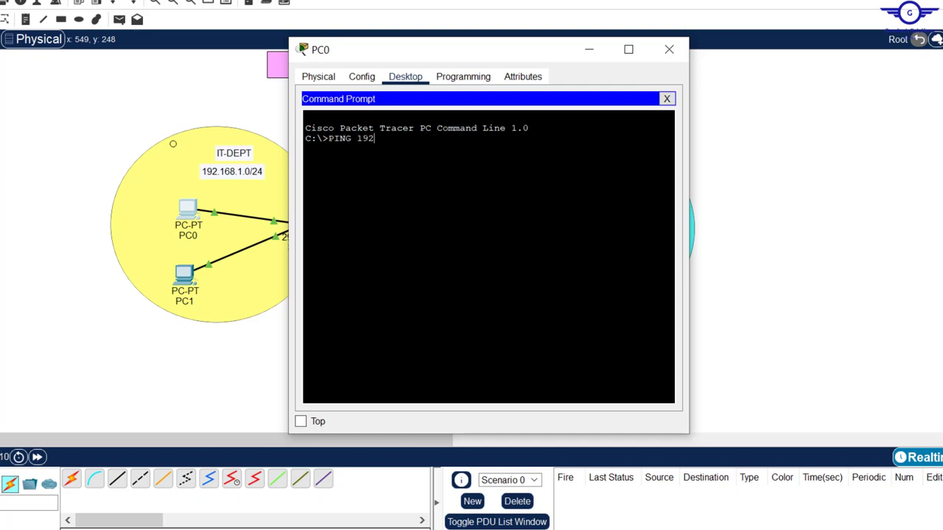
type("PING 192.168.2.5")
key("Return")
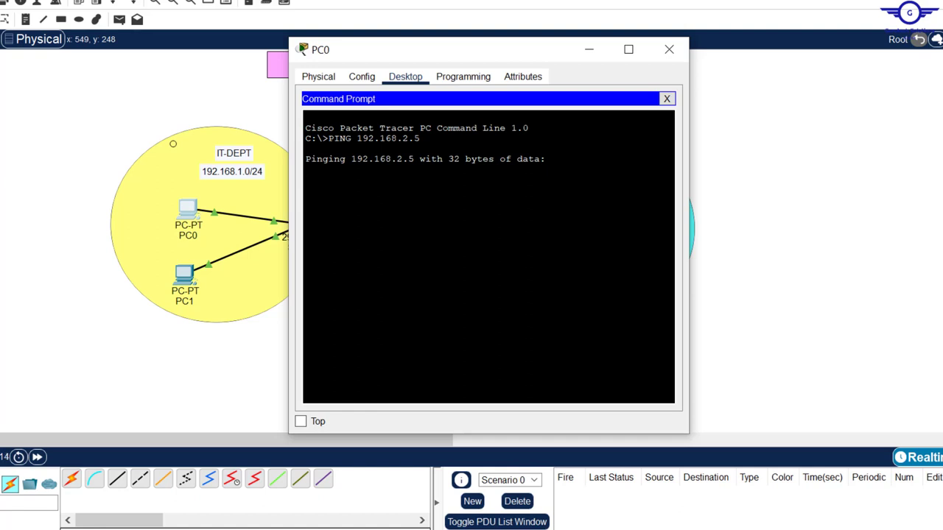
- Stop the failing ping, ping 192.168.1.6 from PC0, and close its window
left_click_drag(535, 55, 482, 270)
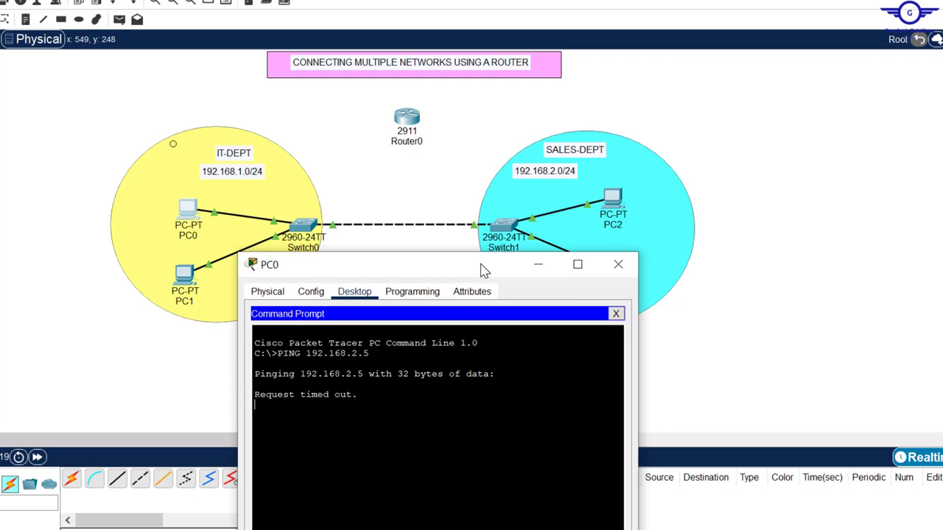
left_click_drag(483, 270, 648, 125)
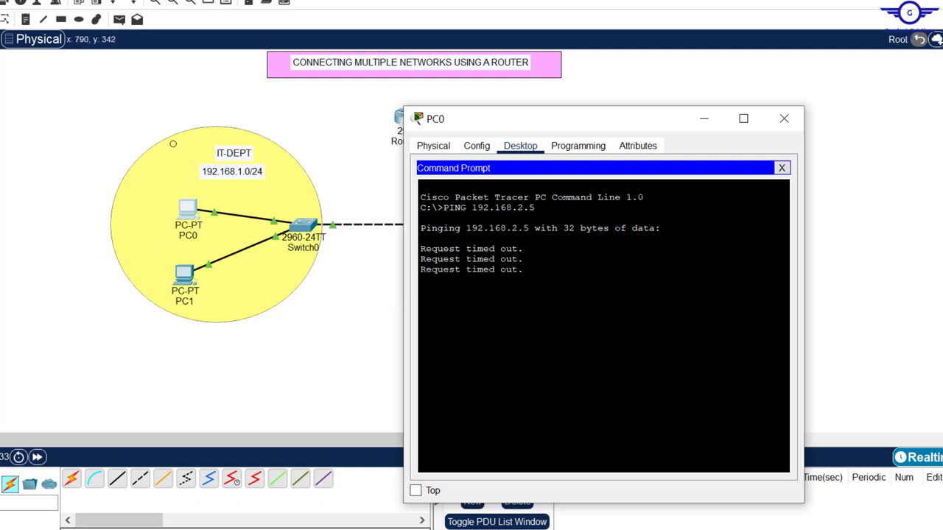
key("ctrl+c")
key("Up")
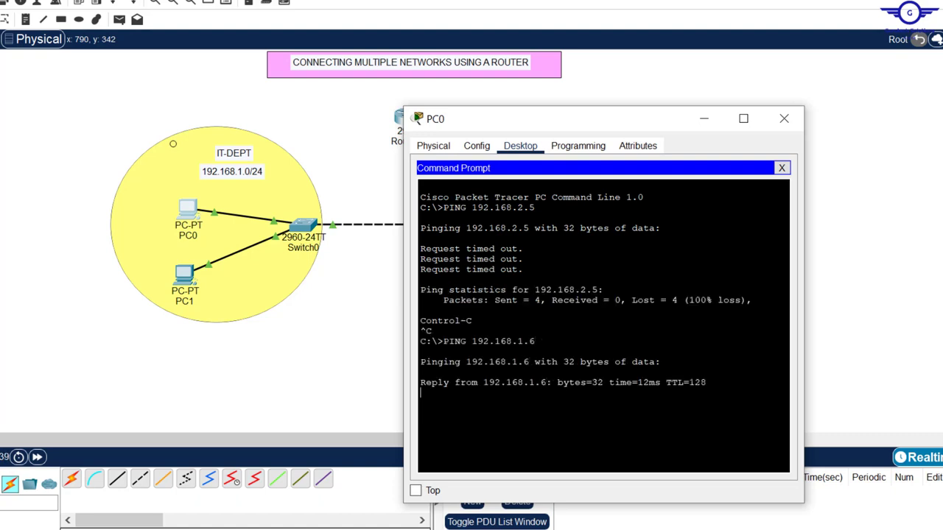
left_click(784, 118)
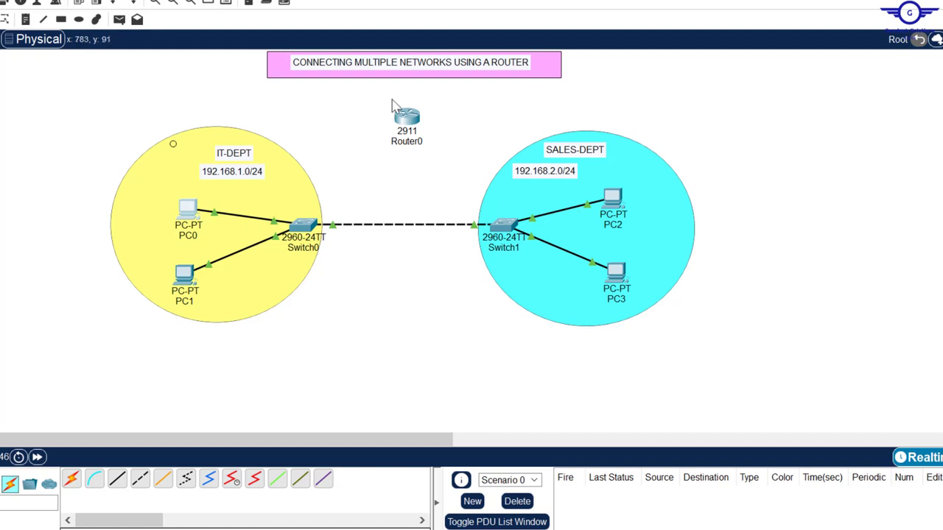
left_click_drag(361, 96, 454, 168)
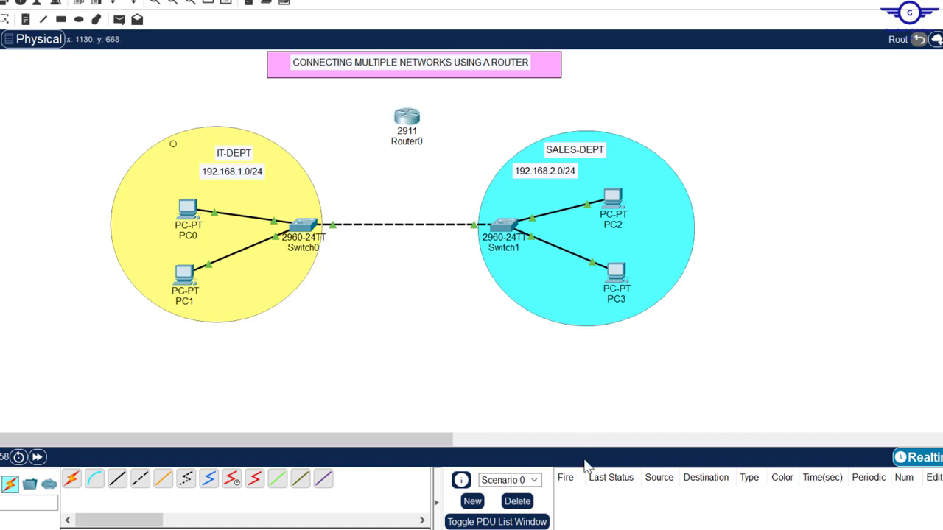
key("alt+Tab")
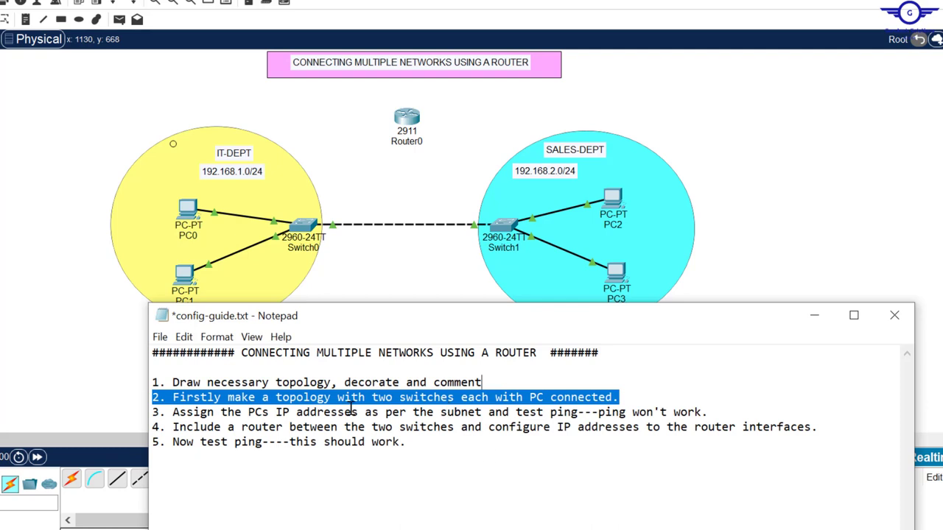
left_click_drag(708, 413, 176, 417)
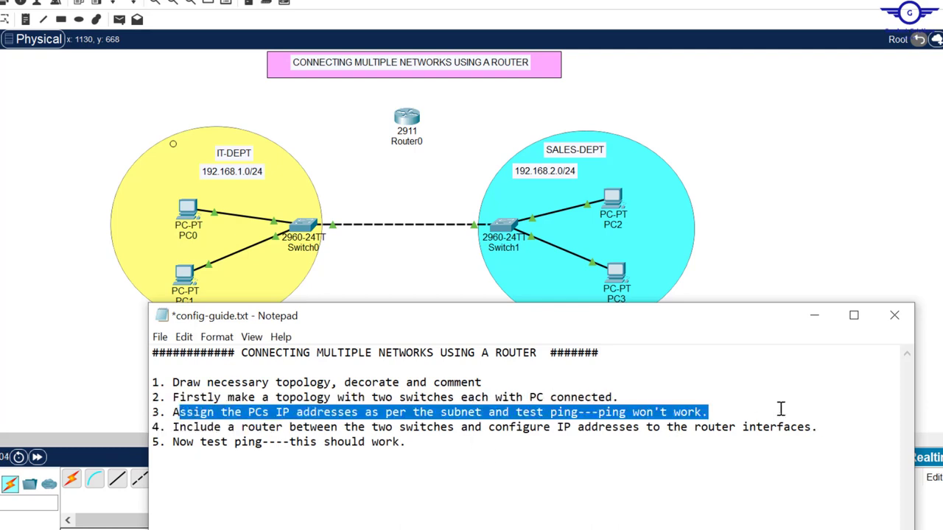
left_click_drag(823, 428, 167, 428)
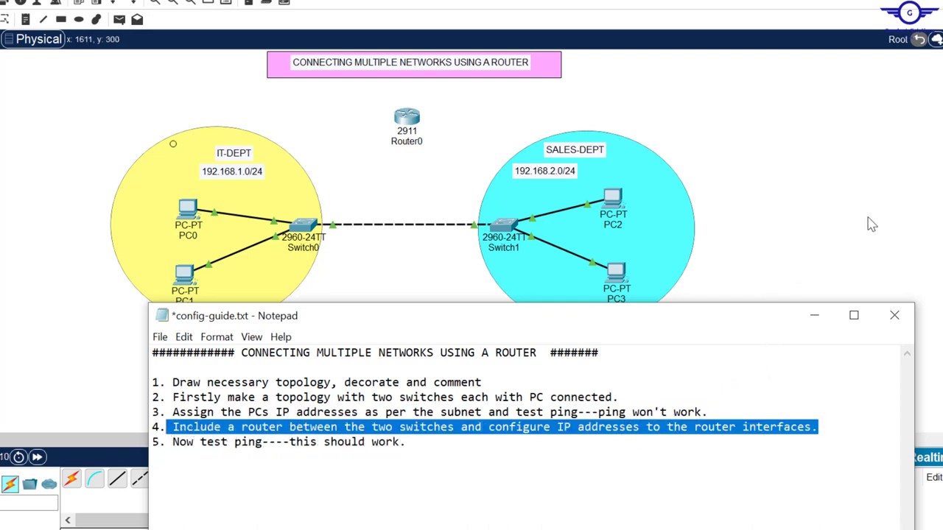
left_click(814, 203)
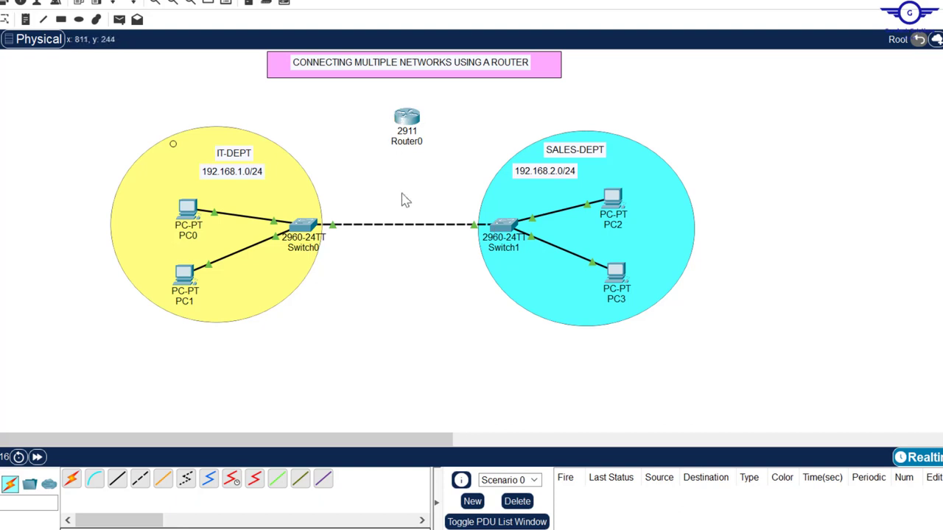
- Remove the direct Switch0–Switch1 cable and auto-connect Switch0 to Router0
key("Delete")
left_click(396, 224)
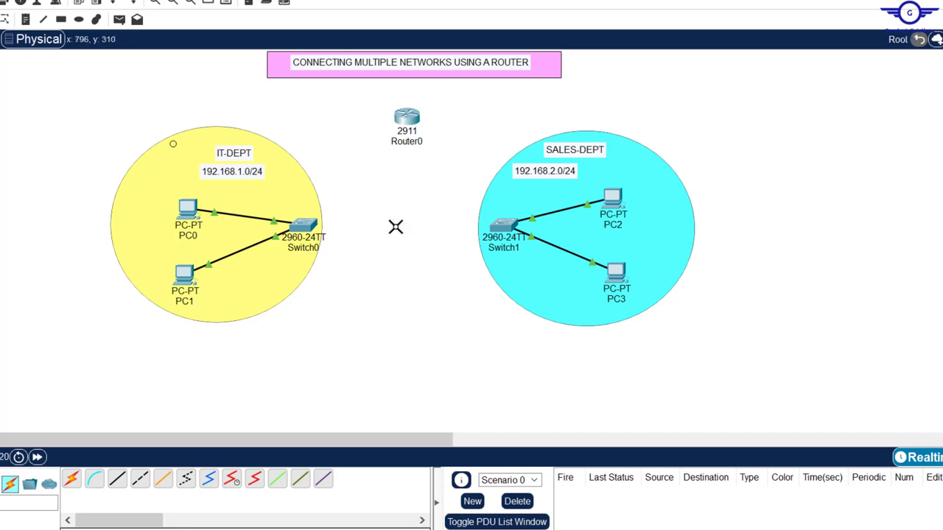
left_click(71, 479)
left_click(97, 483)
left_click(307, 225)
left_click(406, 119)
- Auto-connect Router0 to Switch1, then check Router0's device window
left_click(71, 479)
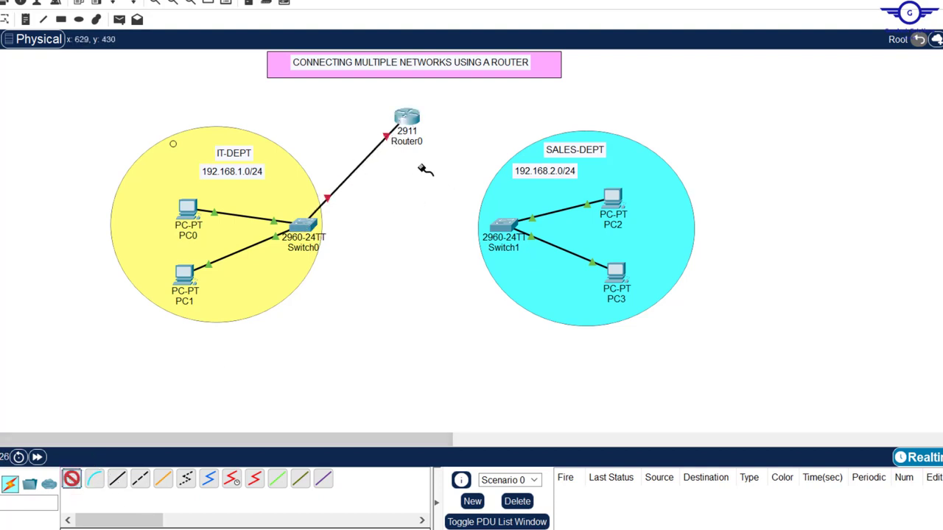
left_click(407, 120)
left_click(502, 225)
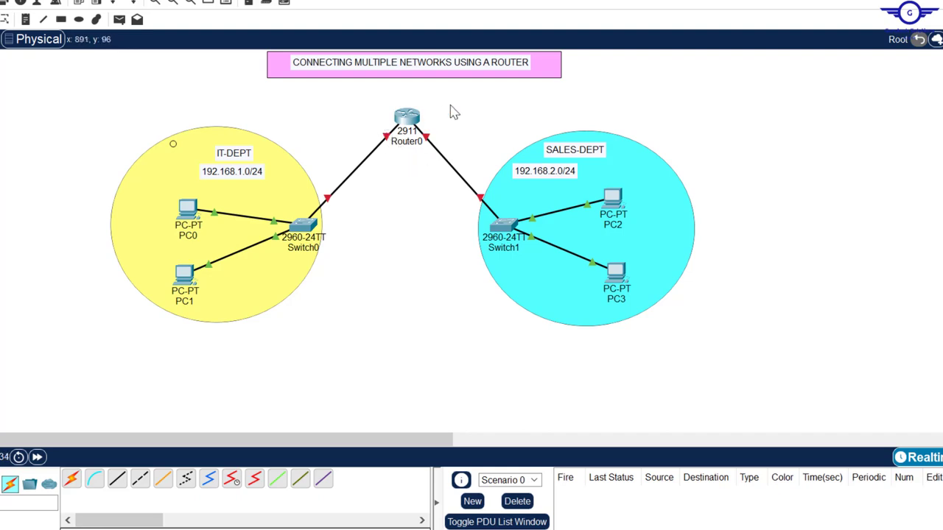
left_click(403, 120)
left_click(669, 51)
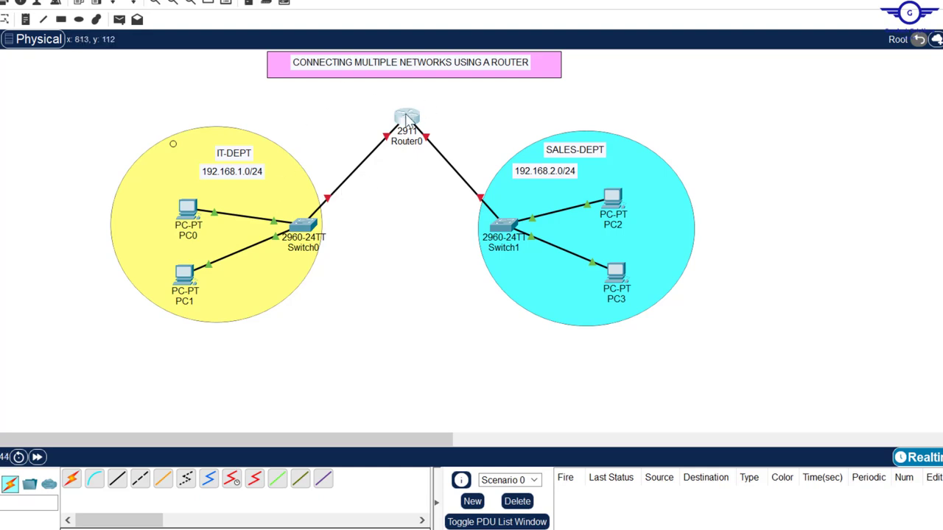
left_click(407, 119)
left_click(670, 47)
- In Router0's CLI, decline the initial configuration dialog and enter privileged mode
left_click(407, 118)
left_click(396, 77)
key("Return")
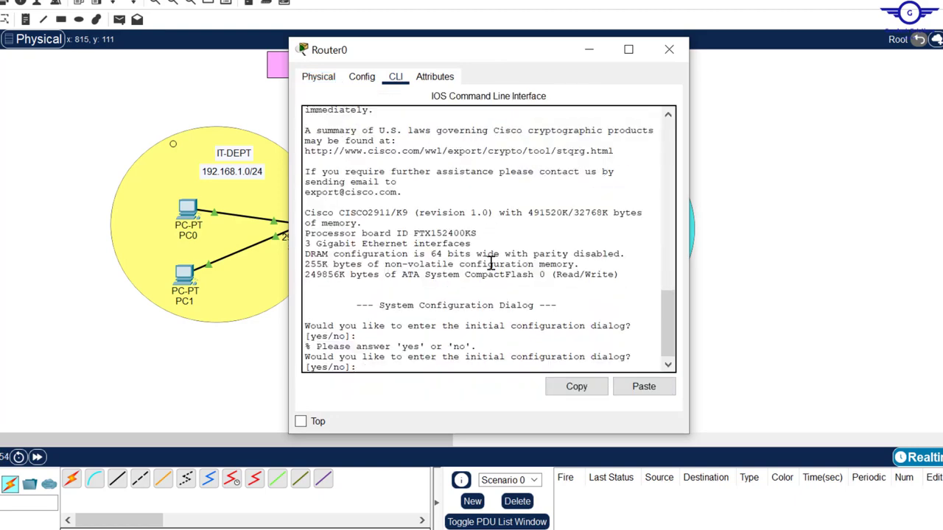
key("Return")
type("NO")
key("Return")
key("Return")
key("Return")
key("Return")
key("Return")
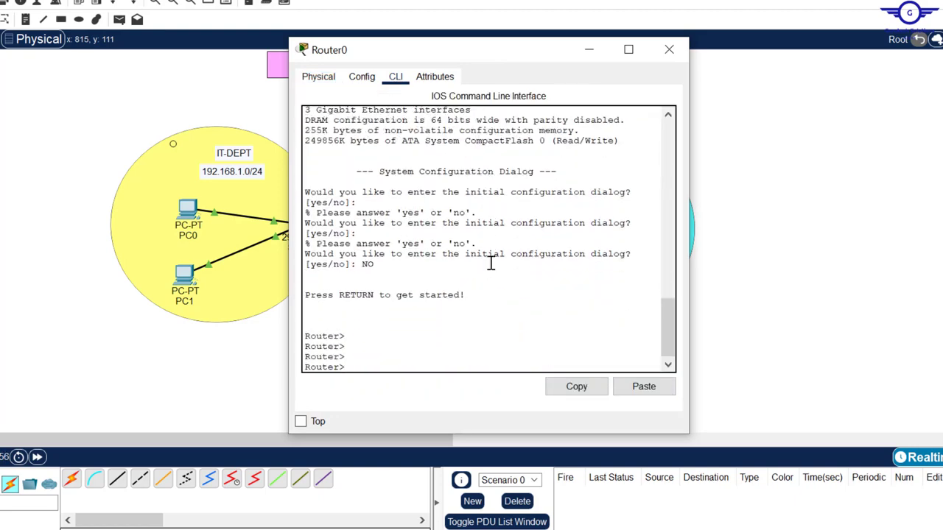
type("EN")
key("Return")
key("Return")
key("Return")
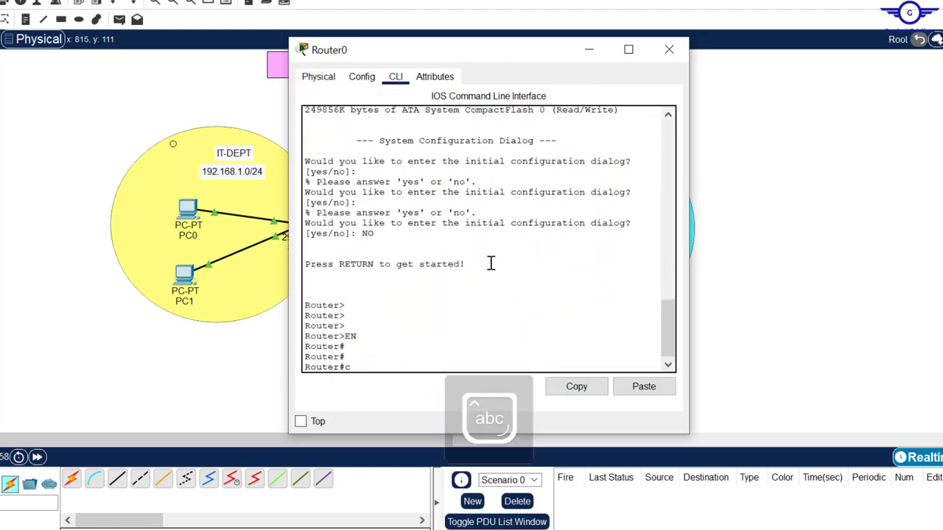
- Enable GigabitEthernet0/0 and 0/1 together with no shut from global configuration
type("conf t")
key("Return")
key("Return")
key("Return")
key("Return")
type("int range gig0/0-1")
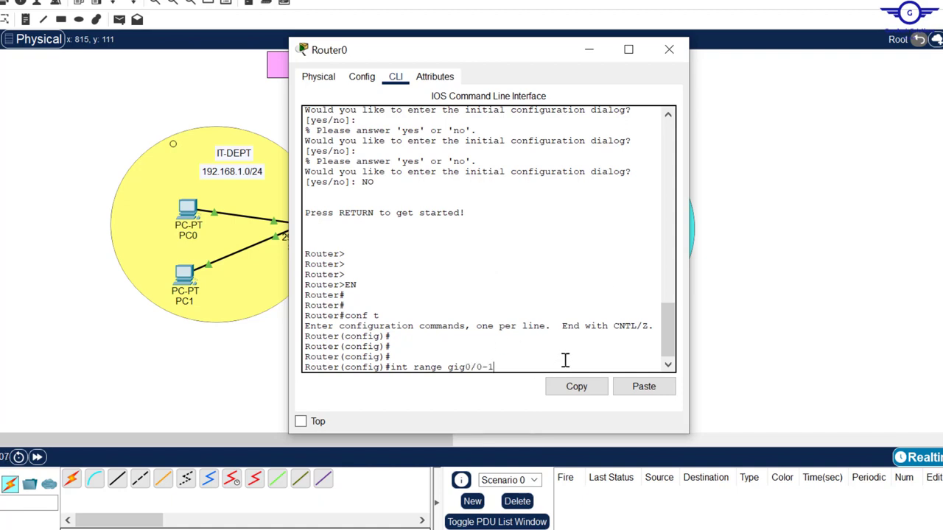
key("Return")
key("Return")
key("Return")
type("no shut")
key("Return")
key("Return")
key("Return")
key("Return")
type("e")
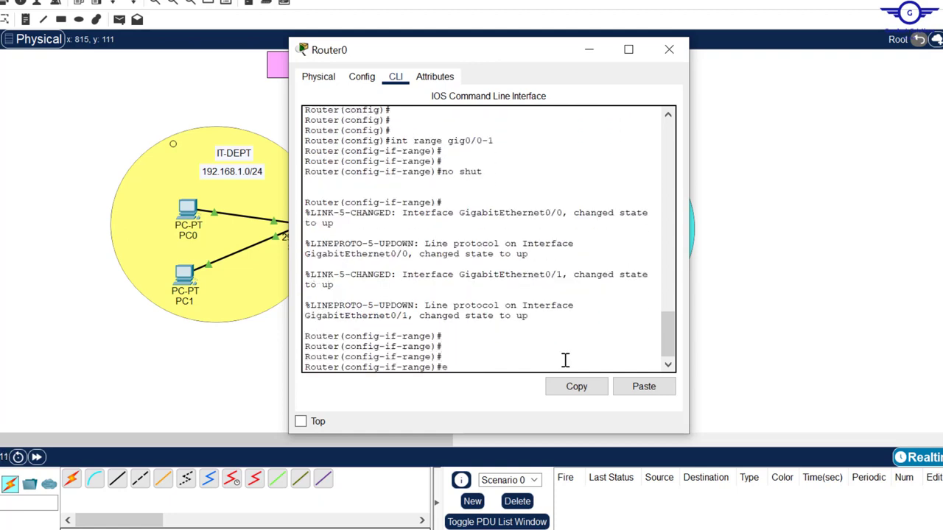
type("xit")
key("Return")
key("Return")
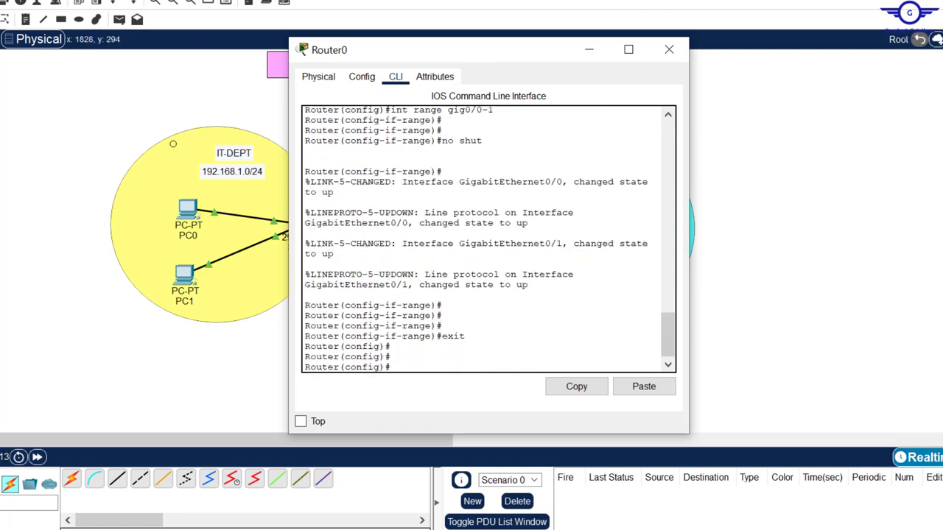
left_click(669, 50)
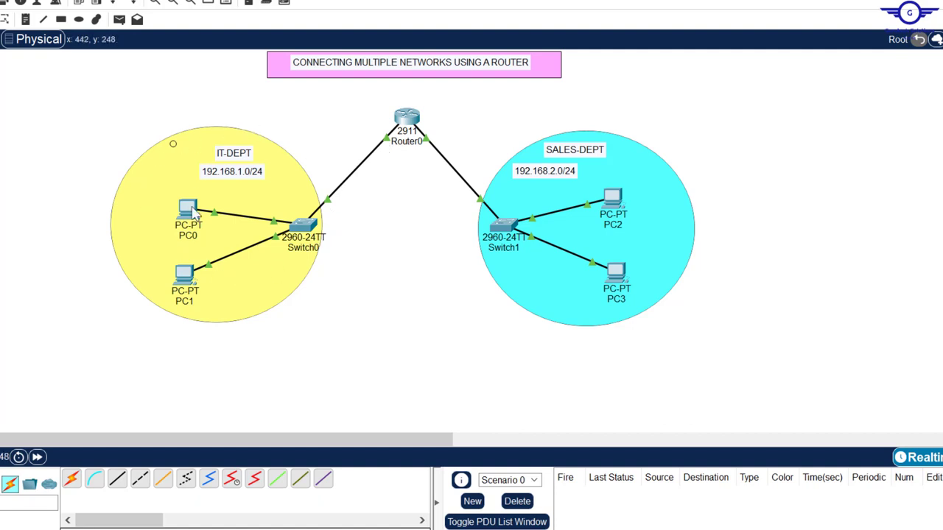
- Wait for Router0's links to Switch0 and Switch1 to turn green
mouse_move(304, 229)
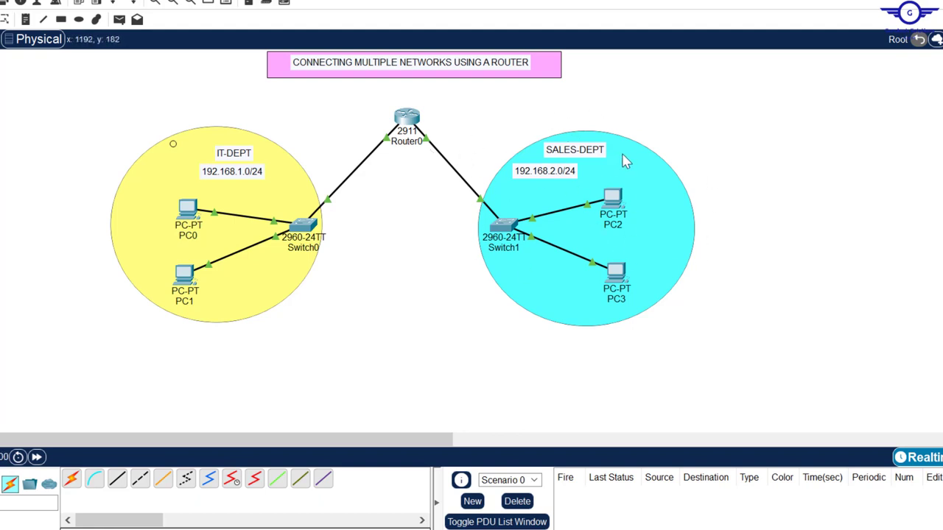
- Assign 192.168.1.1 255.255.255.0 to Router0's GigabitEthernet0/0
left_click(417, 121)
type("int gig0/0")
key("Return")
key("Return")
key("Return")
type("ig-if)#ip")
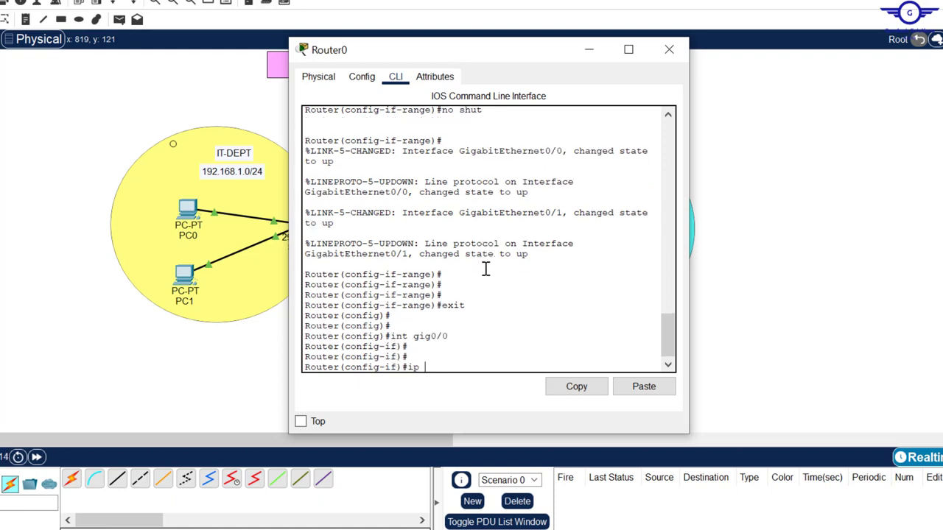
type(" add")
key("Tab")
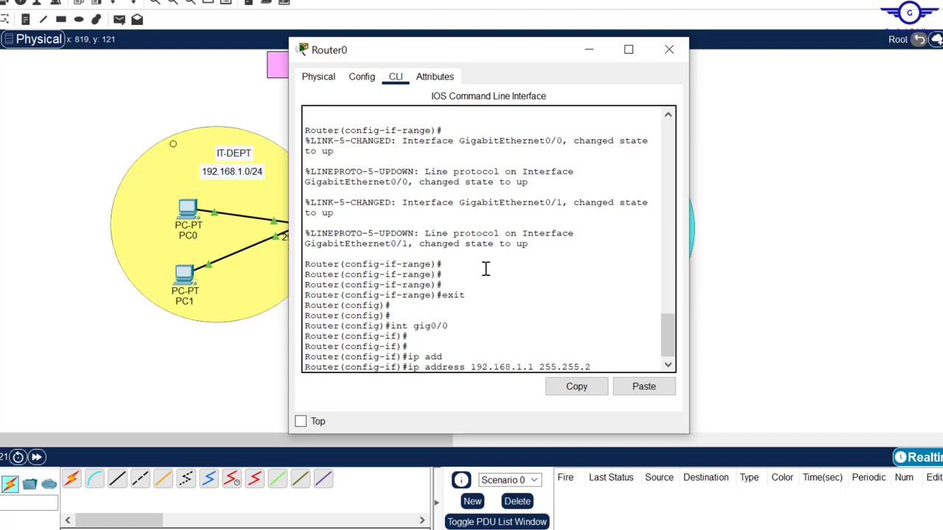
key("Return")
key("Return")
key("Return")
key("Return")
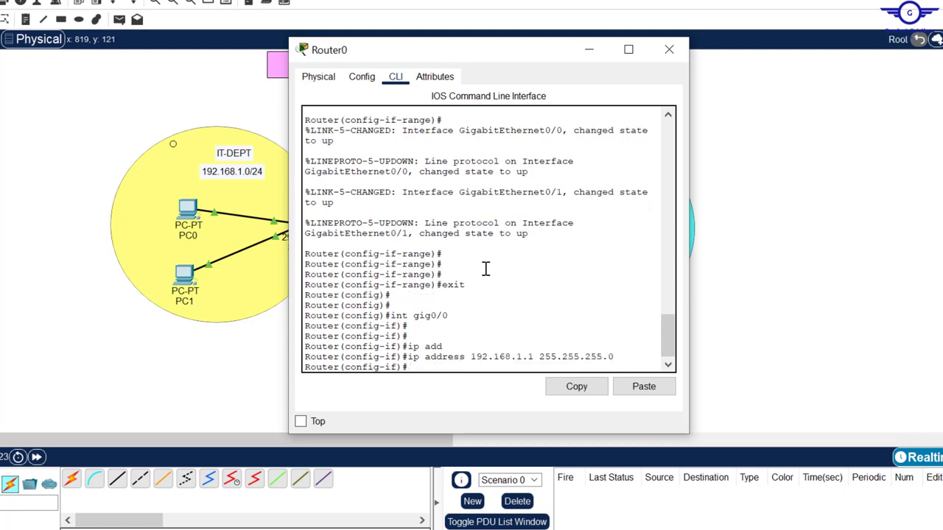
type("ex")
key("Return")
key("Return")
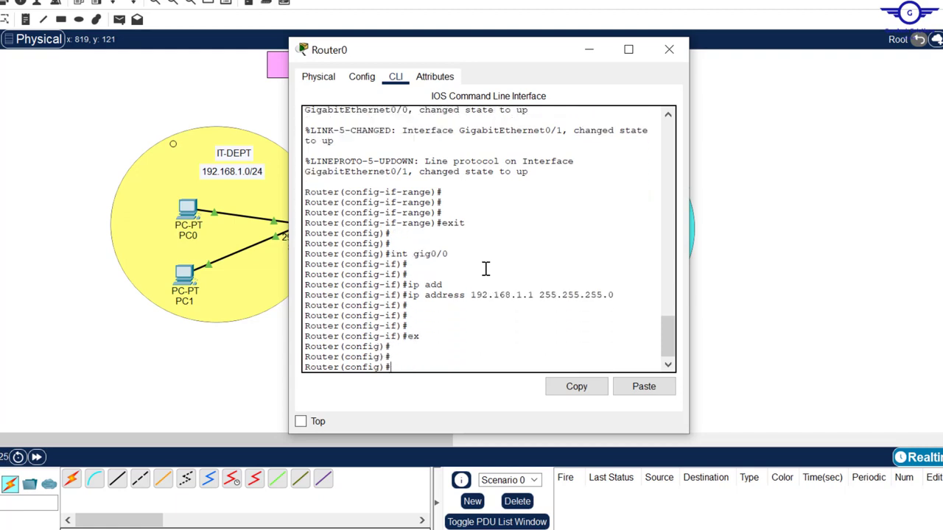
left_click(784, 195)
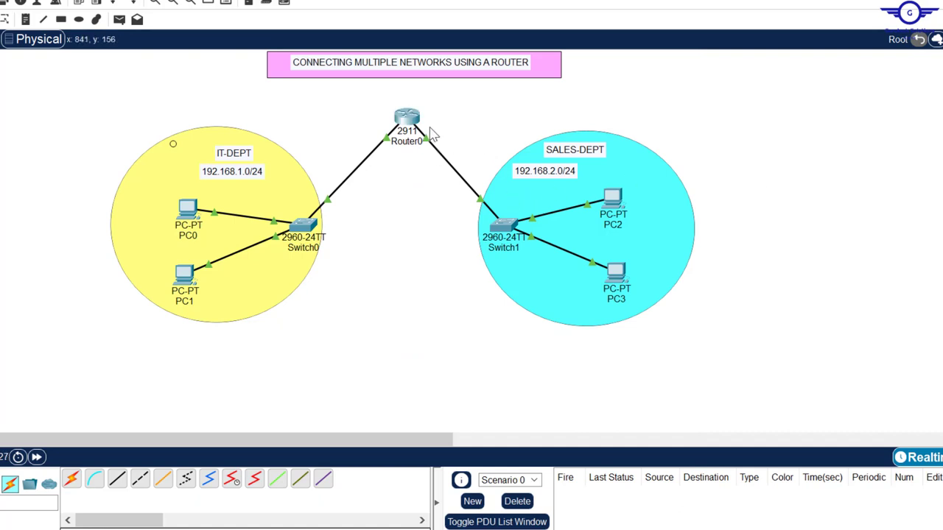
- Assign 192.168.2.1 255.255.255.0 to GigabitEthernet0/1 by editing the recalled commands
left_click(409, 120)
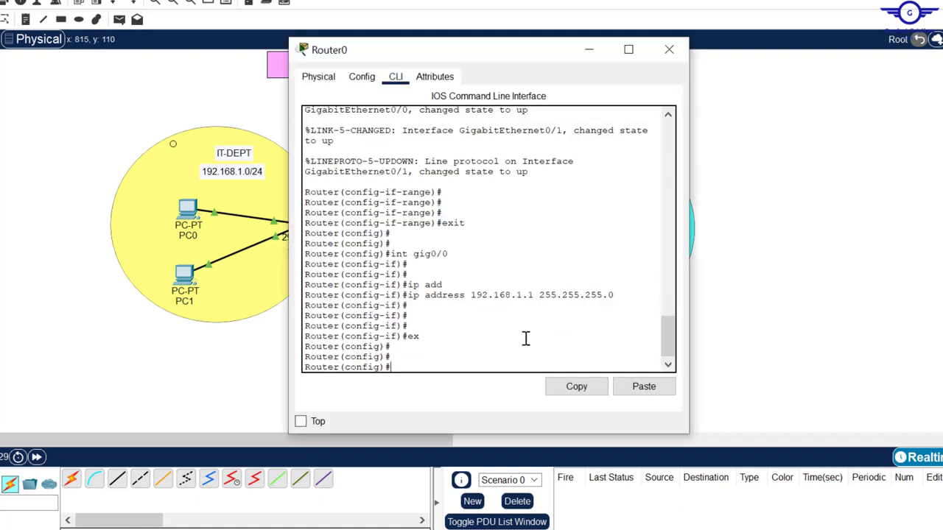
key("Up")
key("Up")
key("Up")
type("1")
key("Return")
key("Up")
key("Up")
key("Up")
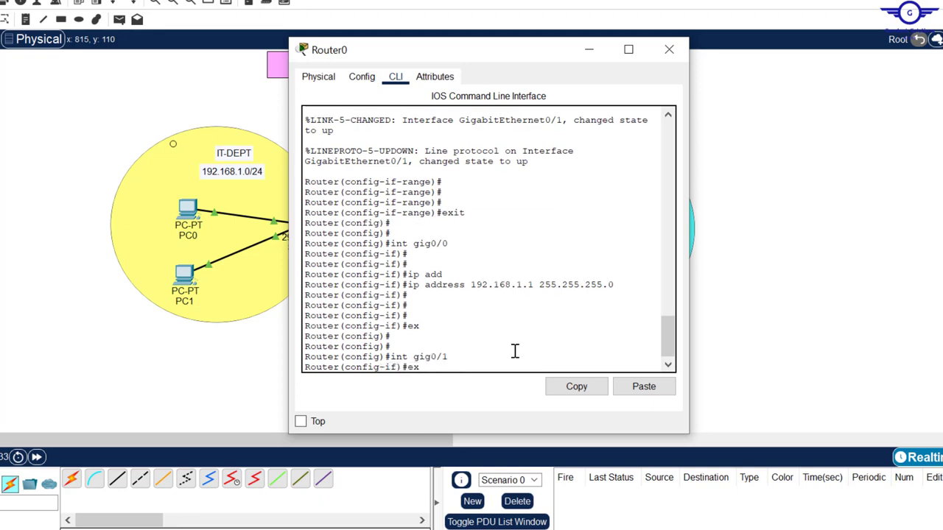
key("Left")
key("Left")
key("Left")
key("Left")
key("Left")
key("Left")
key("Left")
key("Left")
key("Left")
key("Left")
key("Left")
key("BackSpace")
type("2")
key("Return")
key("Return")
key("Return")
key("Return")
key("Return")
type("exit")
key("Return")
key("Return")
key("Return")
key("Return")
- Save Router0's running configuration with do wr and close its window
type("d")
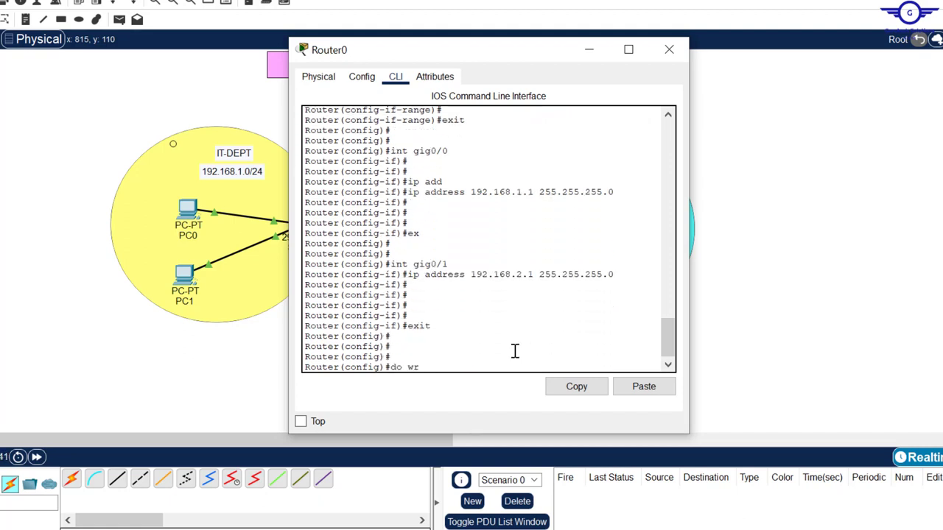
type("o wr")
key("Return")
key("Return")
key("Return")
left_click(669, 49)
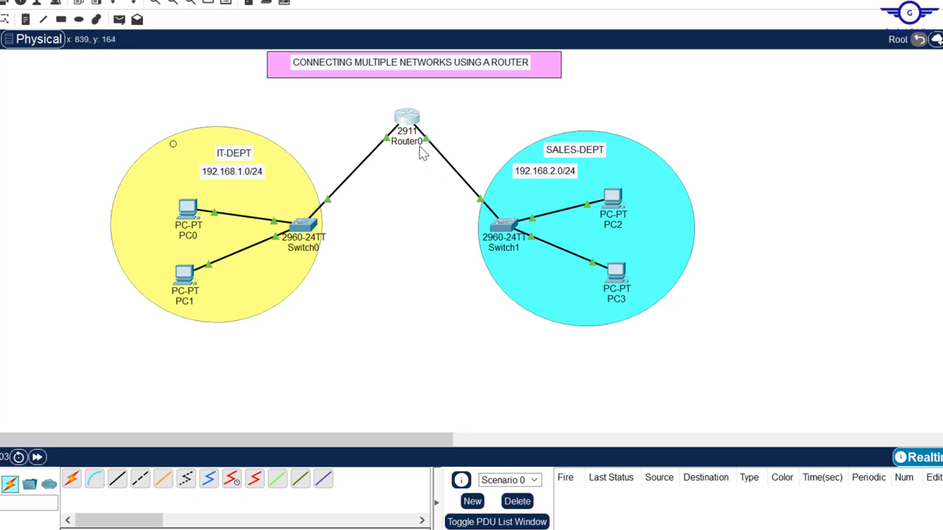
- Set default gateway 192.168.1.1 on PC0 and PC1
left_click(189, 212)
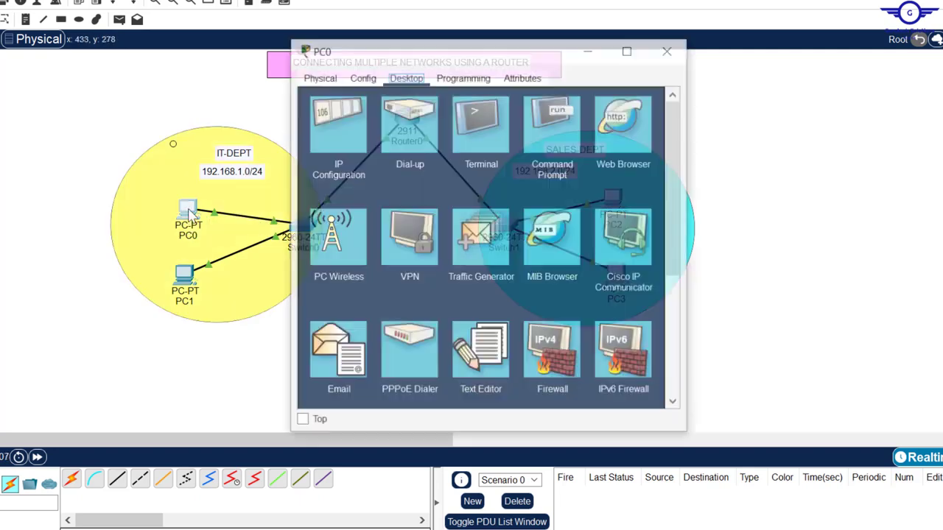
left_click(342, 142)
left_click(482, 167)
left_click_drag(468, 207, 374, 204)
type("192.168")
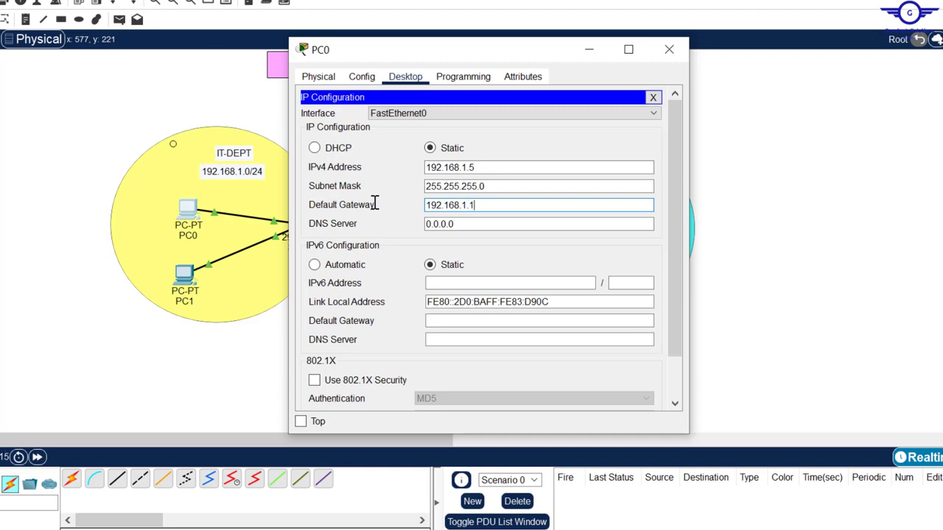
left_click(672, 51)
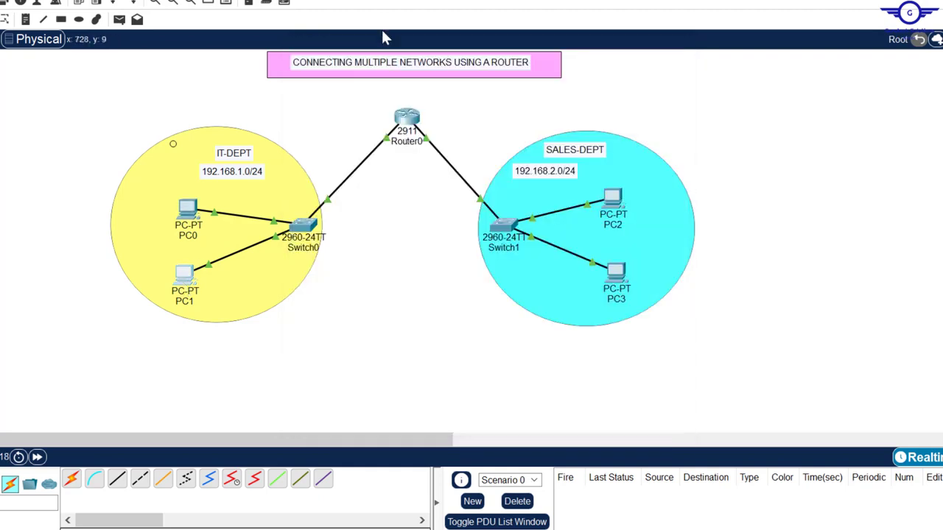
left_click(183, 280)
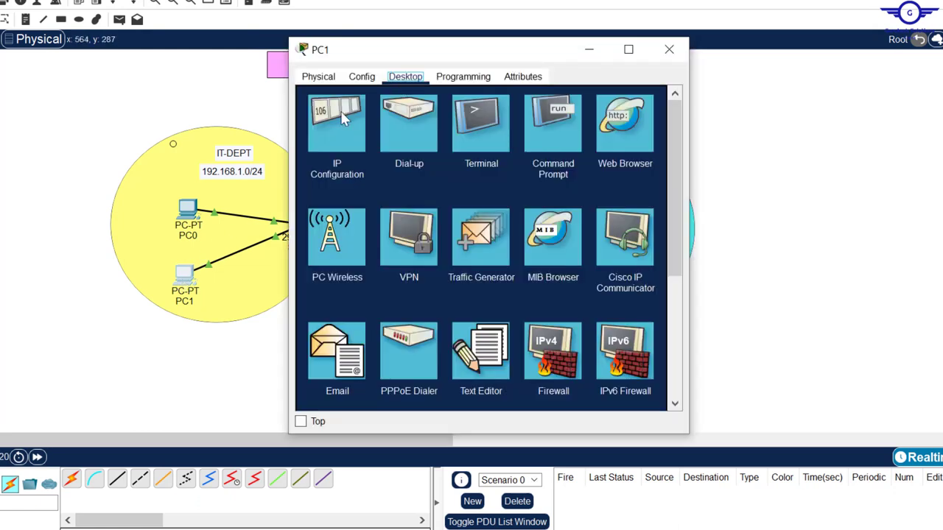
left_click(339, 117)
left_click(478, 205)
key("BackSpace")
key("BackSpace")
key("BackSpace")
key("BackSpace")
type("192.168.1.1")
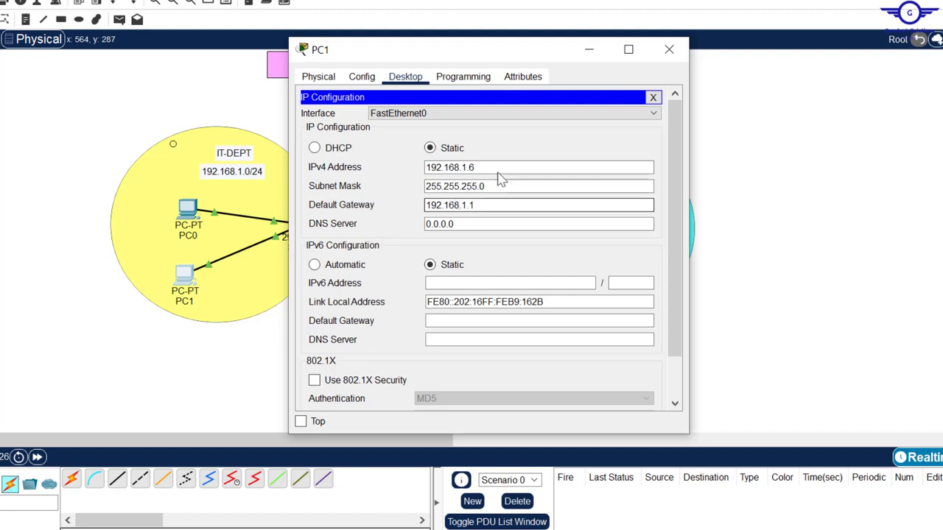
left_click(669, 49)
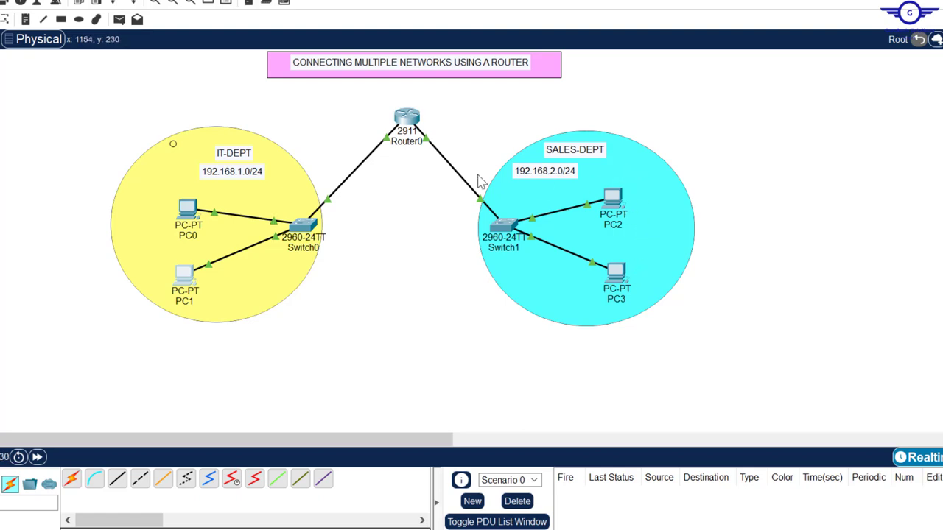
- Set default gateway 192.168.2.1 on PC2 and PC3
left_click(612, 197)
left_click(331, 147)
left_click_drag(457, 204, 379, 204)
type("192.168.2.1")
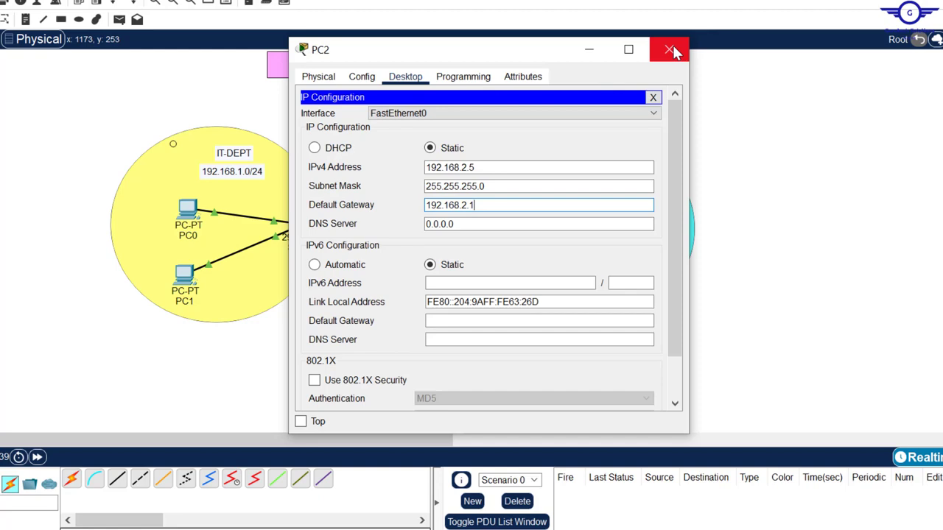
left_click(669, 49)
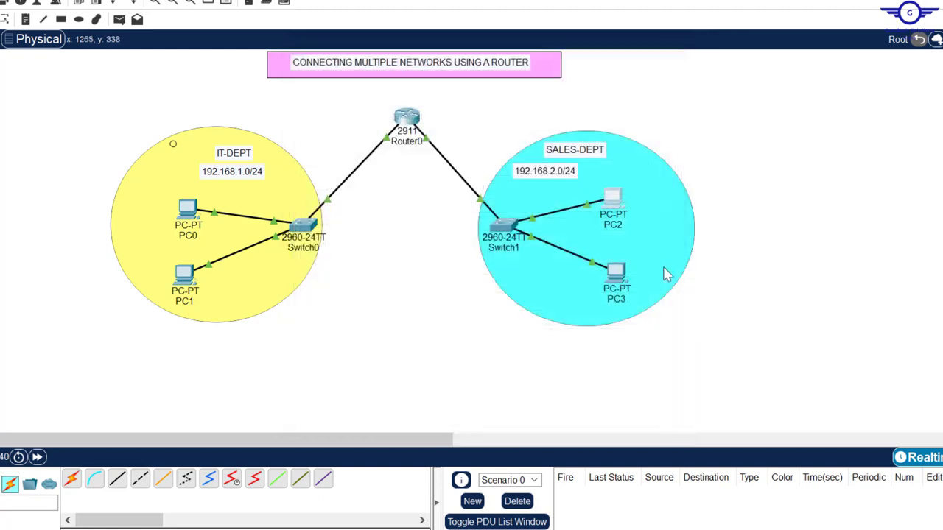
left_click(623, 276)
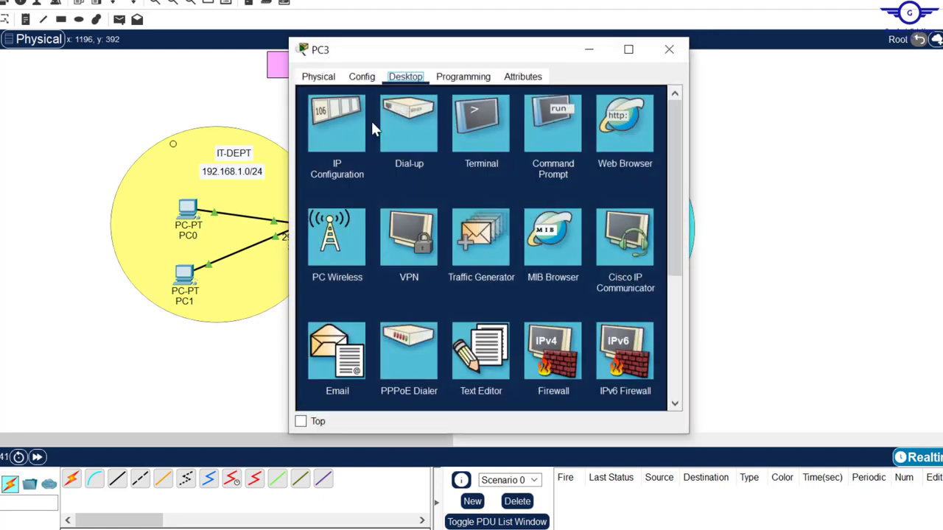
left_click(351, 126)
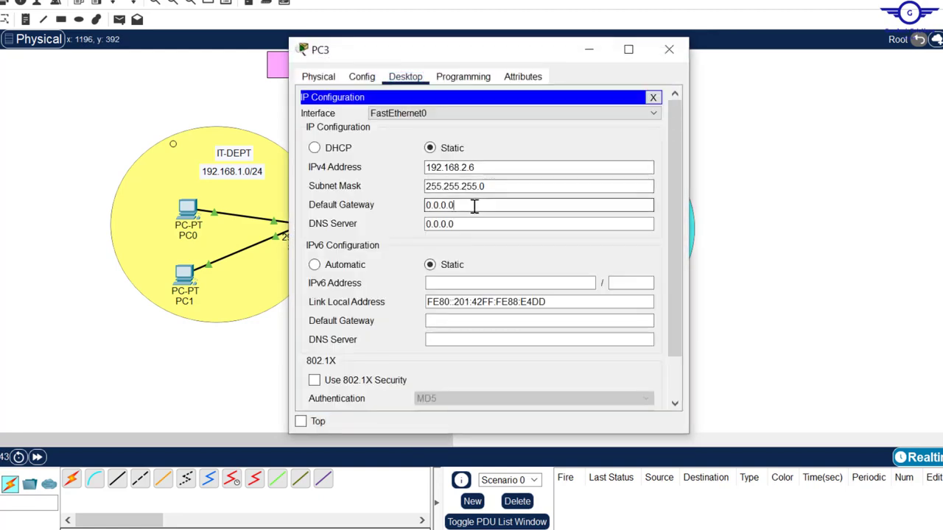
left_click_drag(479, 204, 397, 207)
type("192.168.2.1")
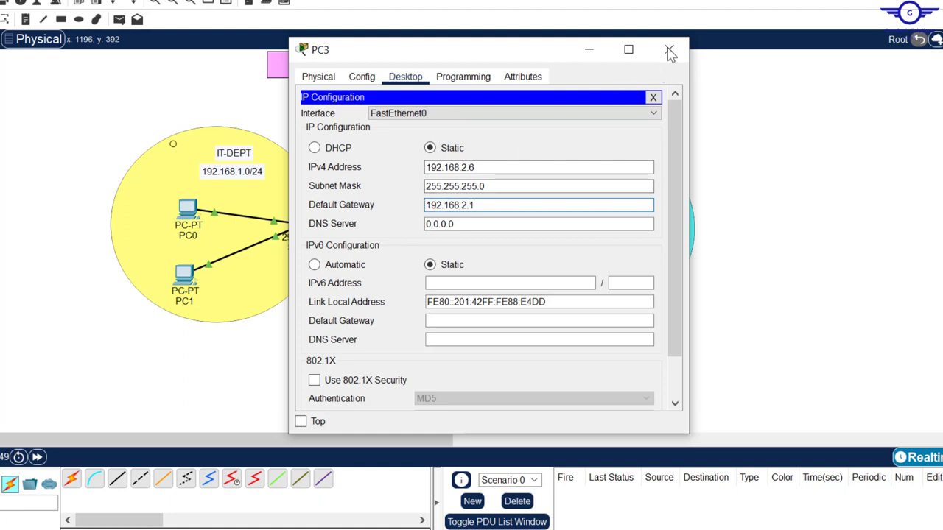
left_click(669, 50)
left_click(189, 210)
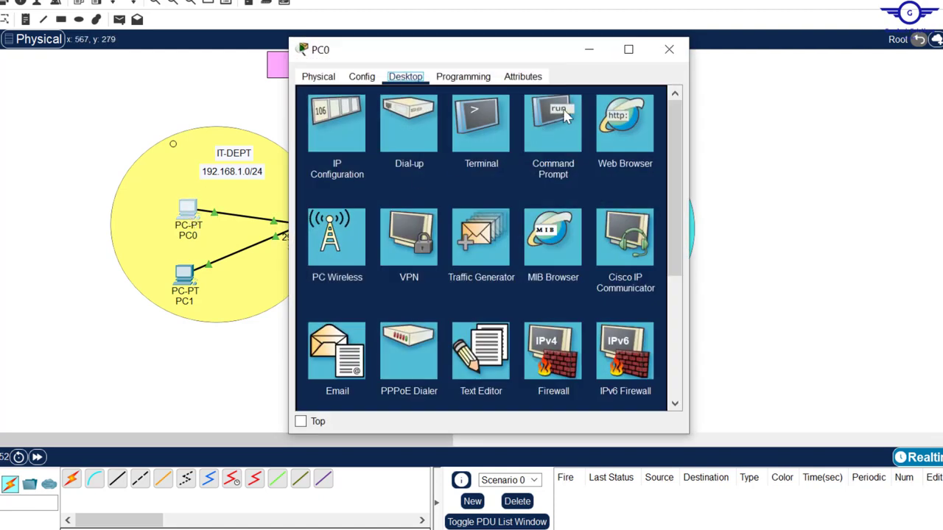
- In PC0's Command Prompt, rerun the ping to 192.168.2.5 twice; it now gets replies
left_click(559, 117)
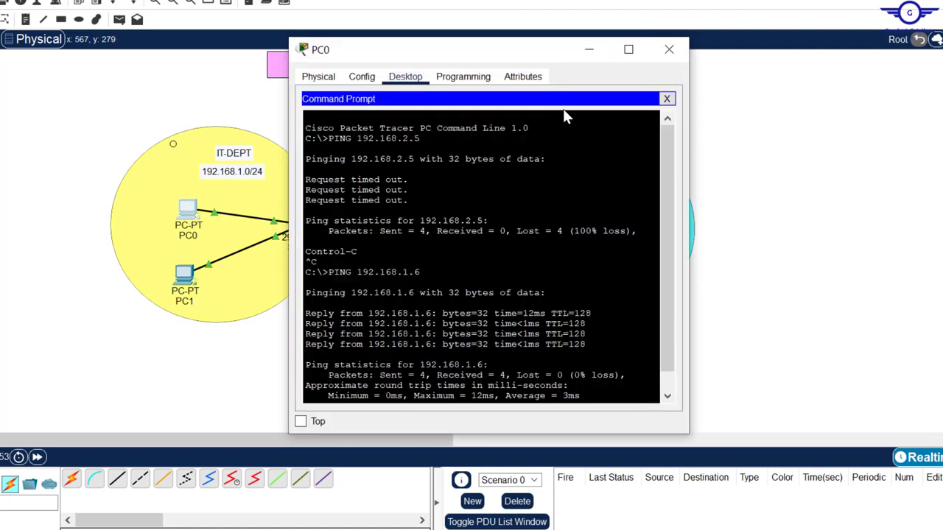
left_click_drag(409, 200, 308, 159)
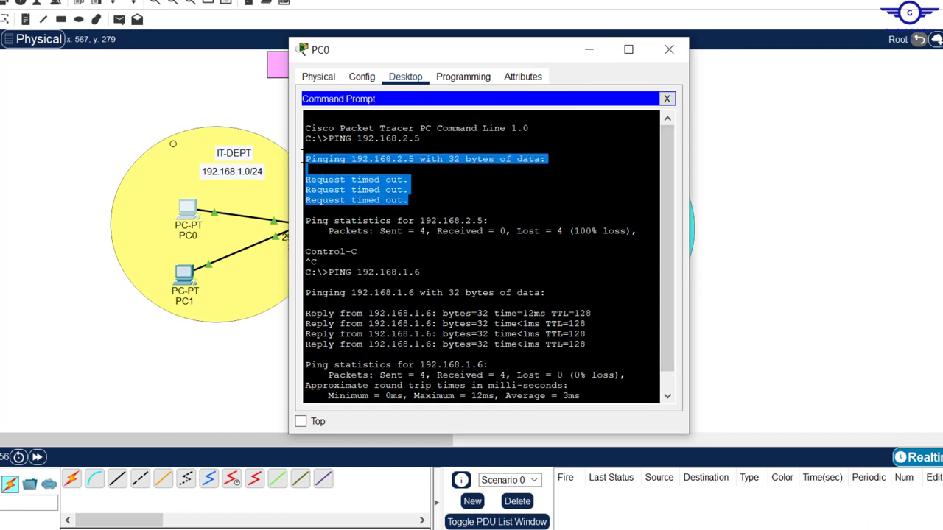
left_click(655, 272)
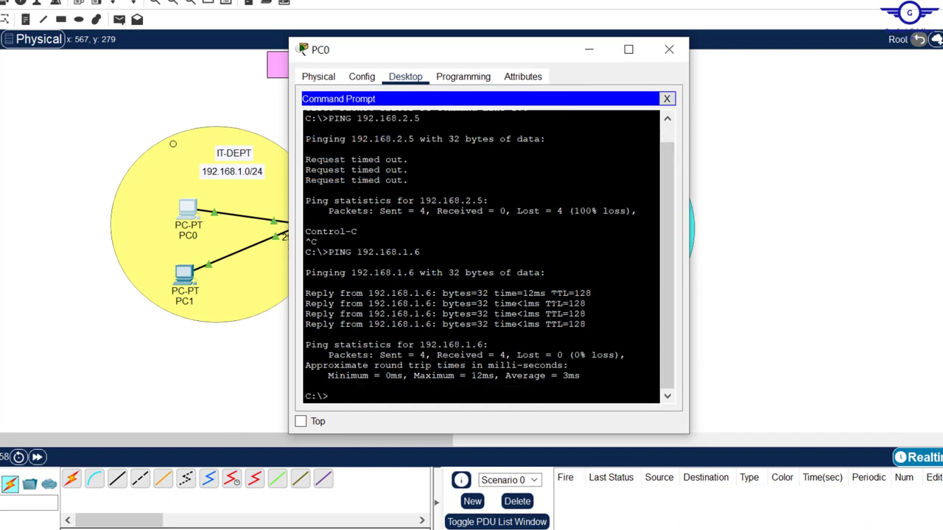
key("Return")
key("Return")
key("Return")
key("Up")
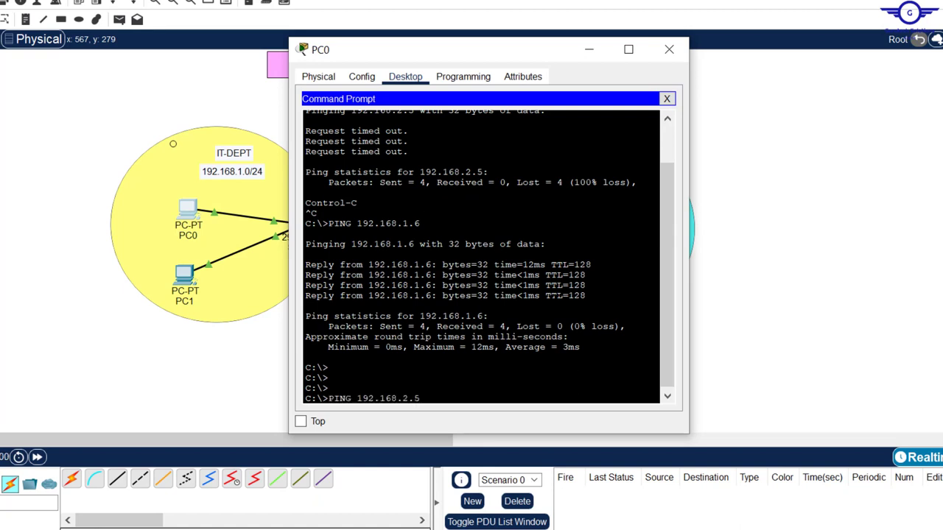
key("Return")
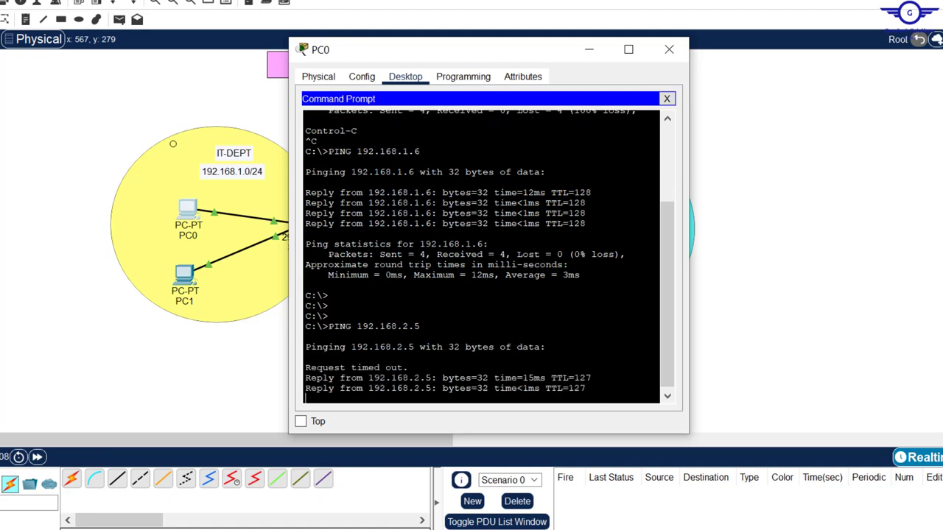
key("Up")
key("Return")
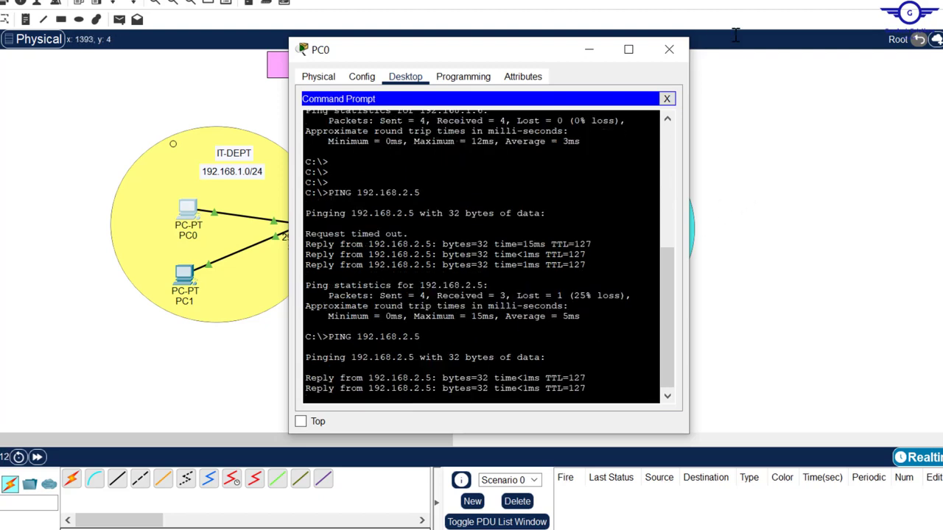
- Close PC0, ping 192.168.1.6 from PC3's Command Prompt (3 of 4 replies), then close PC3
left_click(669, 49)
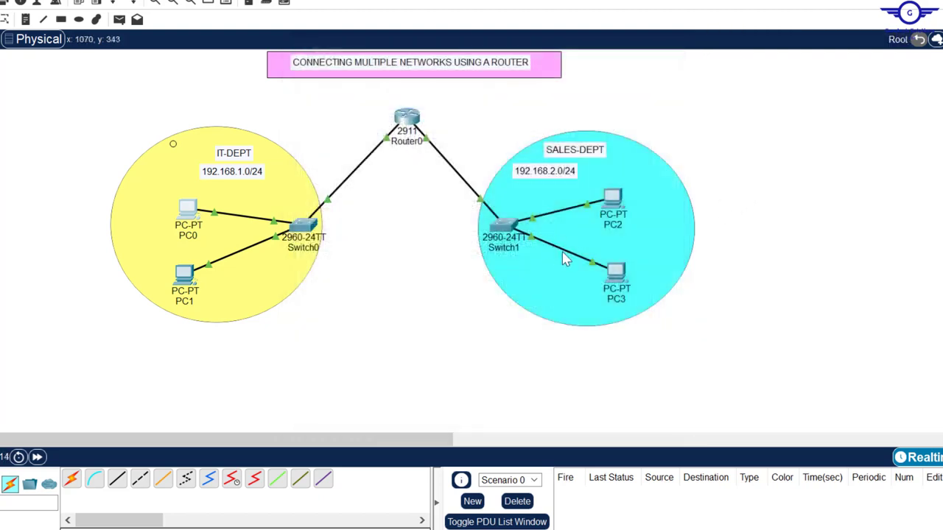
left_click(614, 273)
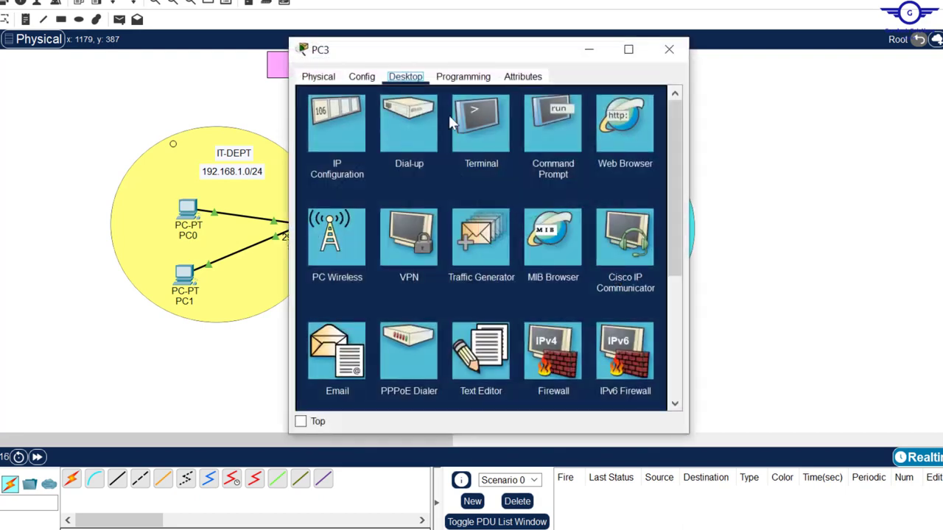
left_click(553, 124)
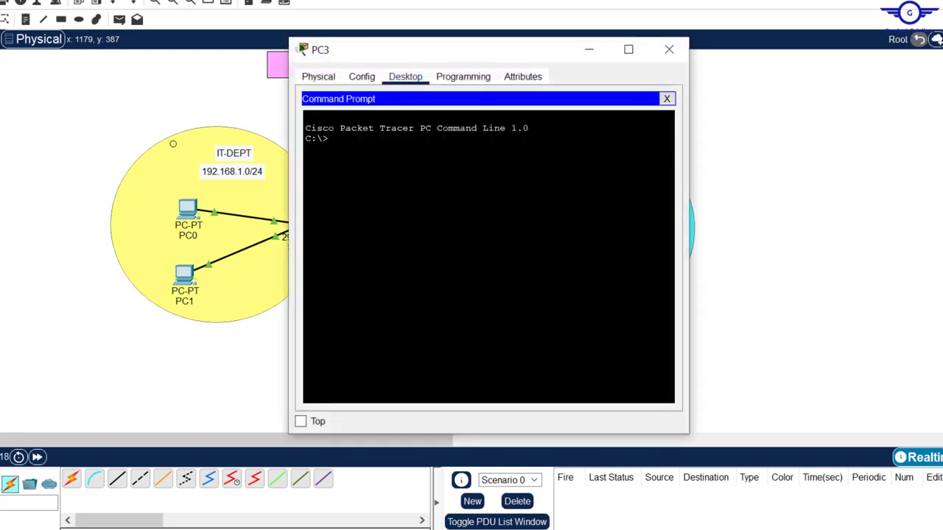
type("ping 192.168.1.6")
key("Return")
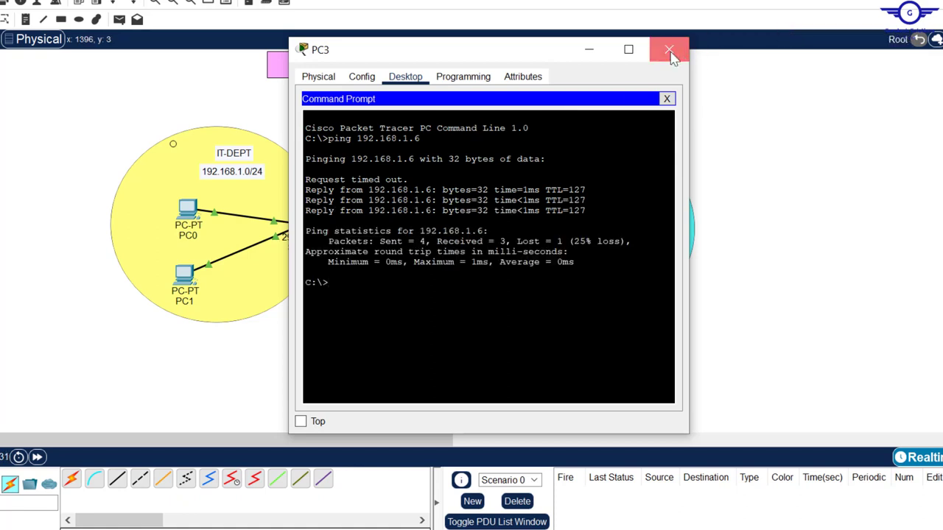
left_click(669, 50)
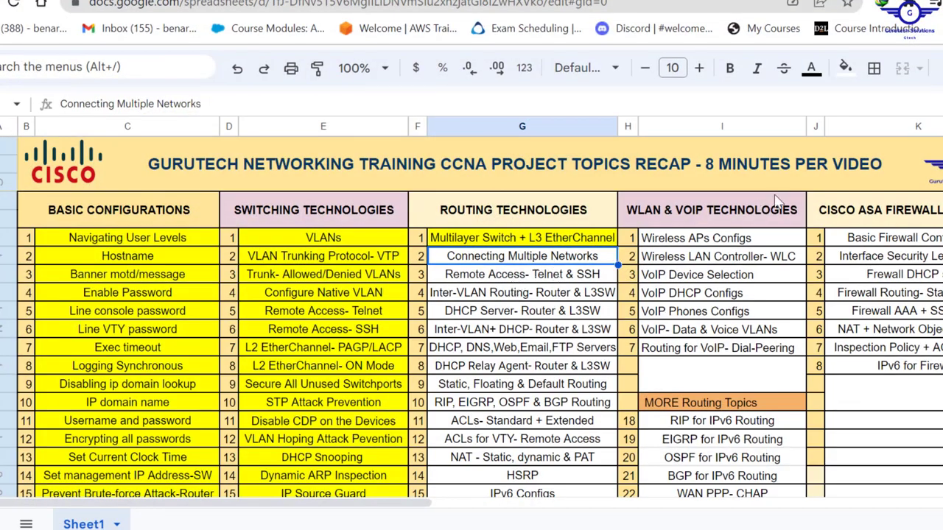
- Fill cell G2, Connecting Multiple Networks, with yellow
left_click(846, 68)
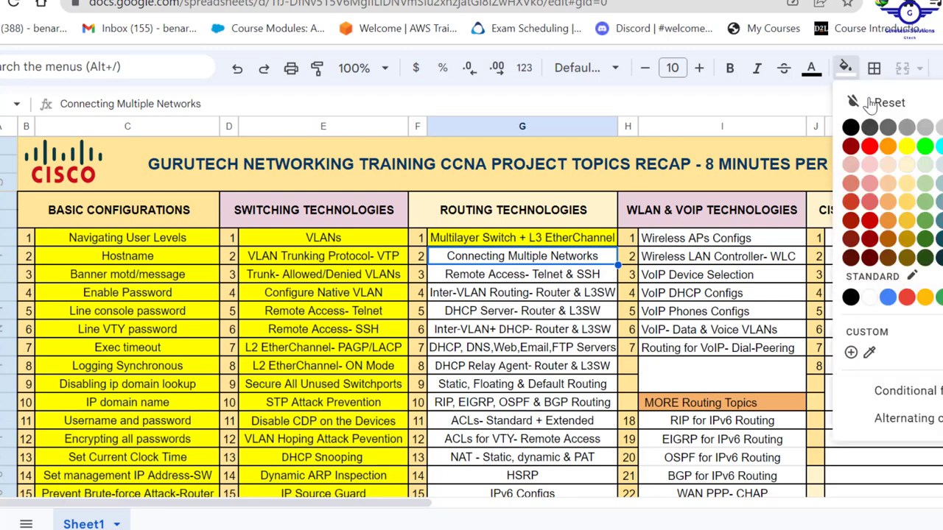
left_click(908, 148)
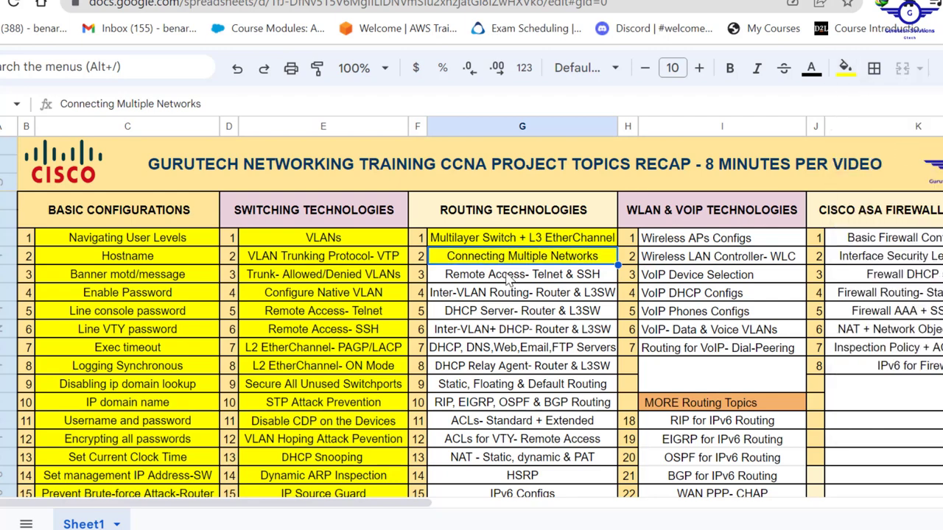